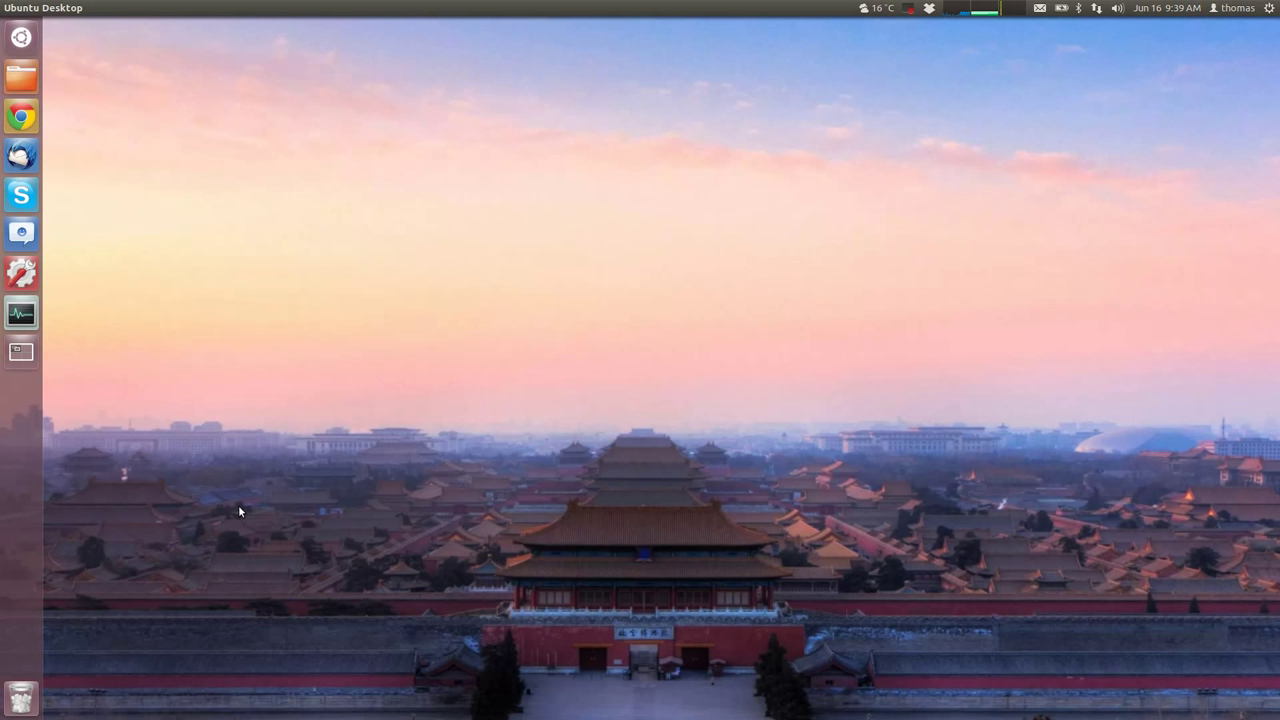
Open Appearance settings and apply the first wallpaper thumbnail as the desktop background.
{"action": "left_click", "coordinate": [21, 272]}
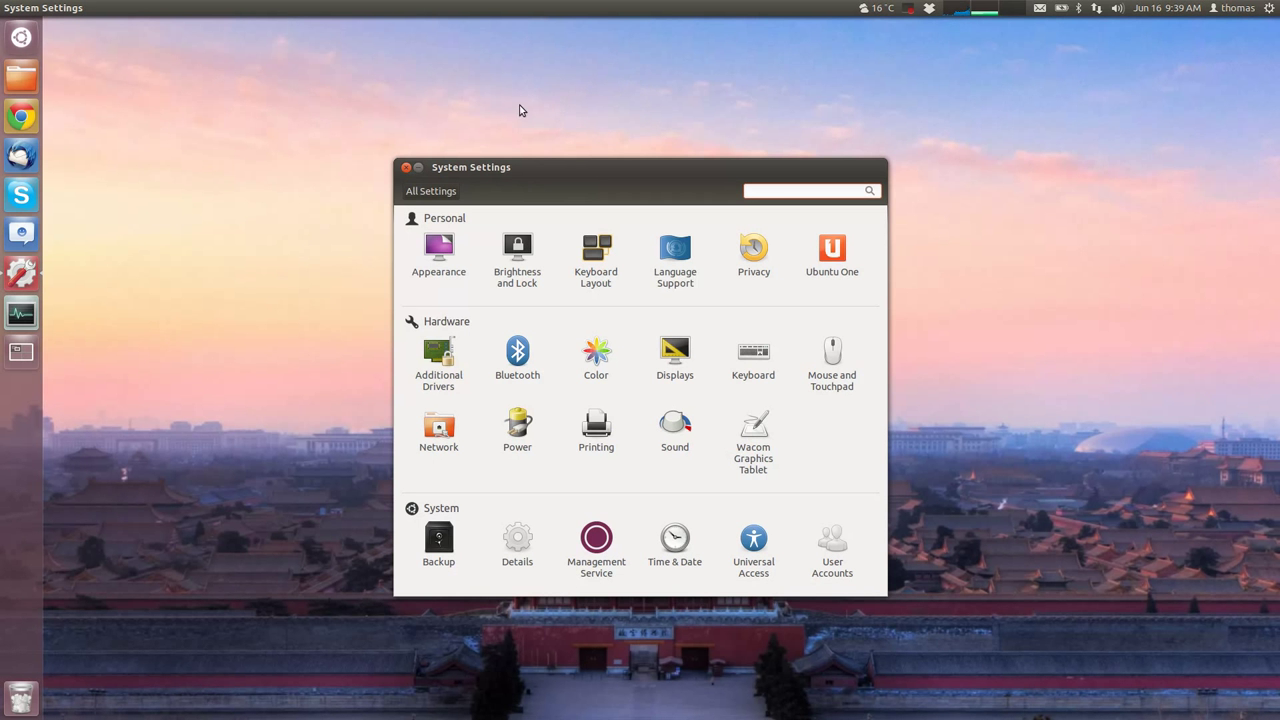
{"action": "left_click", "coordinate": [446, 252]}
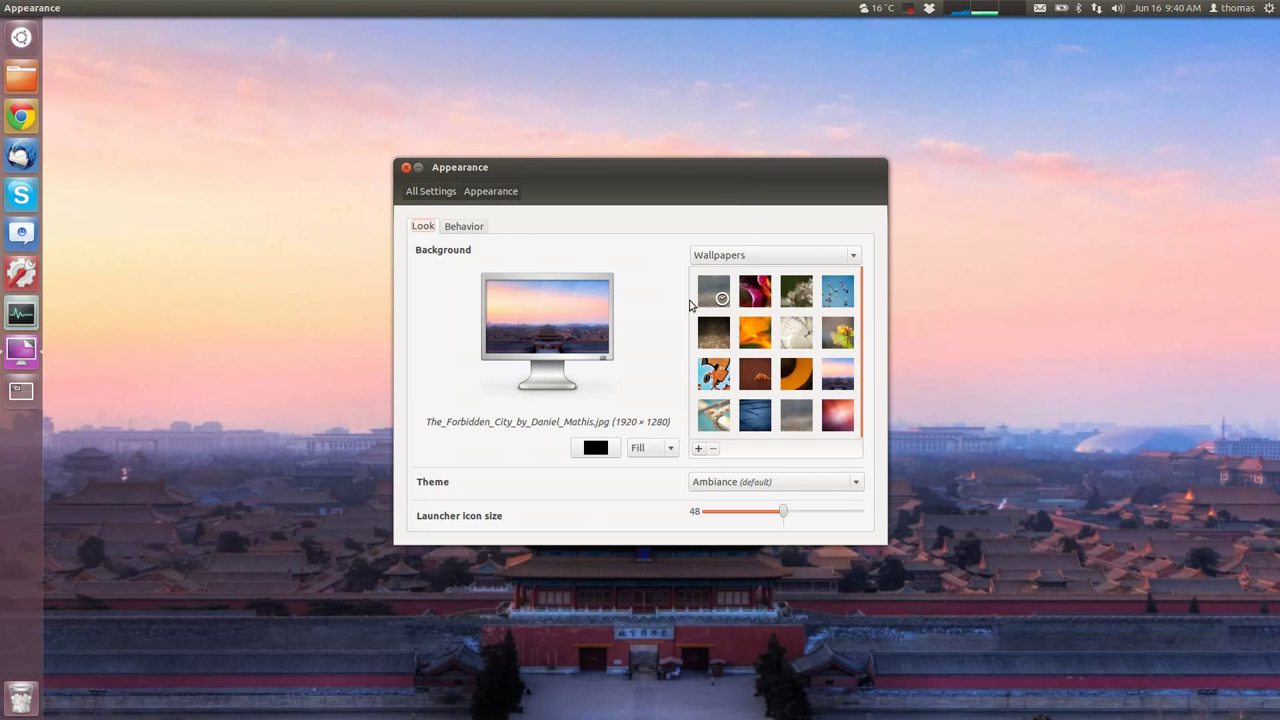
{"action": "left_click", "coordinate": [710, 300]}
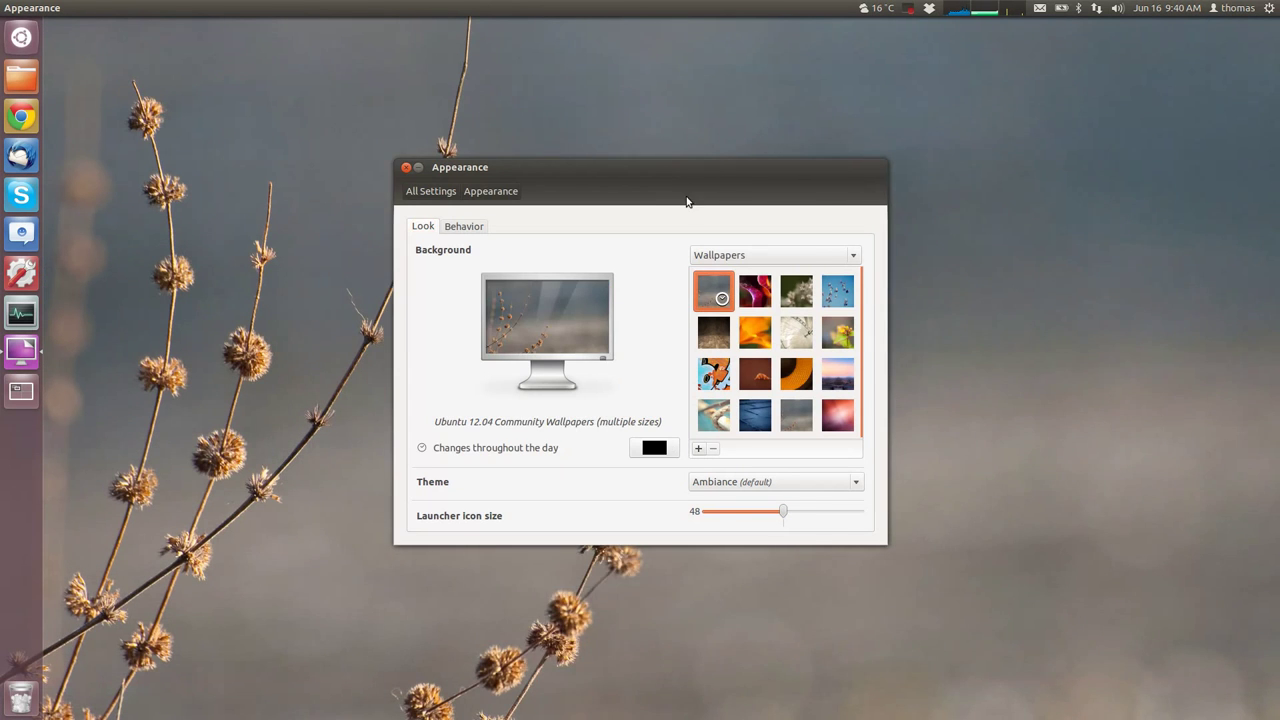
{"action": "mouse_move", "coordinate": [688, 200]}
{"action": "left_mouse_down"}
{"action": "mouse_move", "coordinate": [889, 389]}
{"action": "mouse_move", "coordinate": [812, 176]}
{"action": "left_mouse_up"}
{"action": "right_click", "coordinate": [434, 297]}
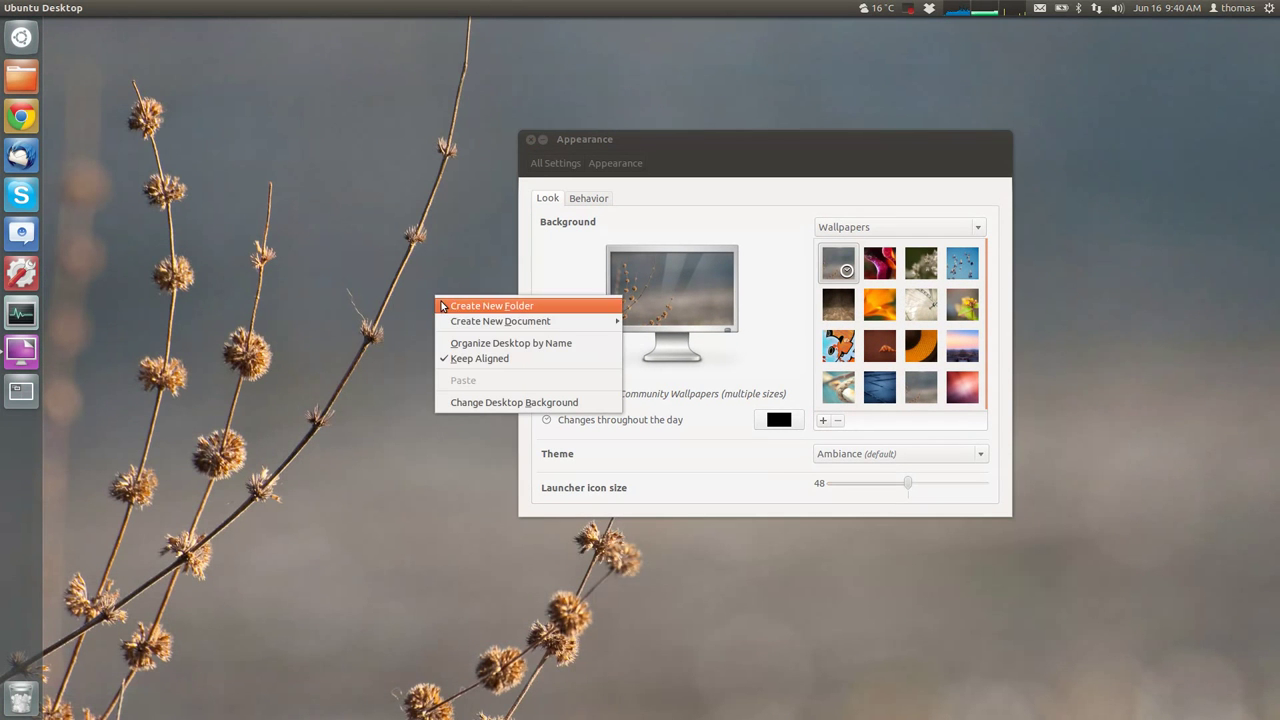
{"action": "left_click", "coordinate": [550, 403]}
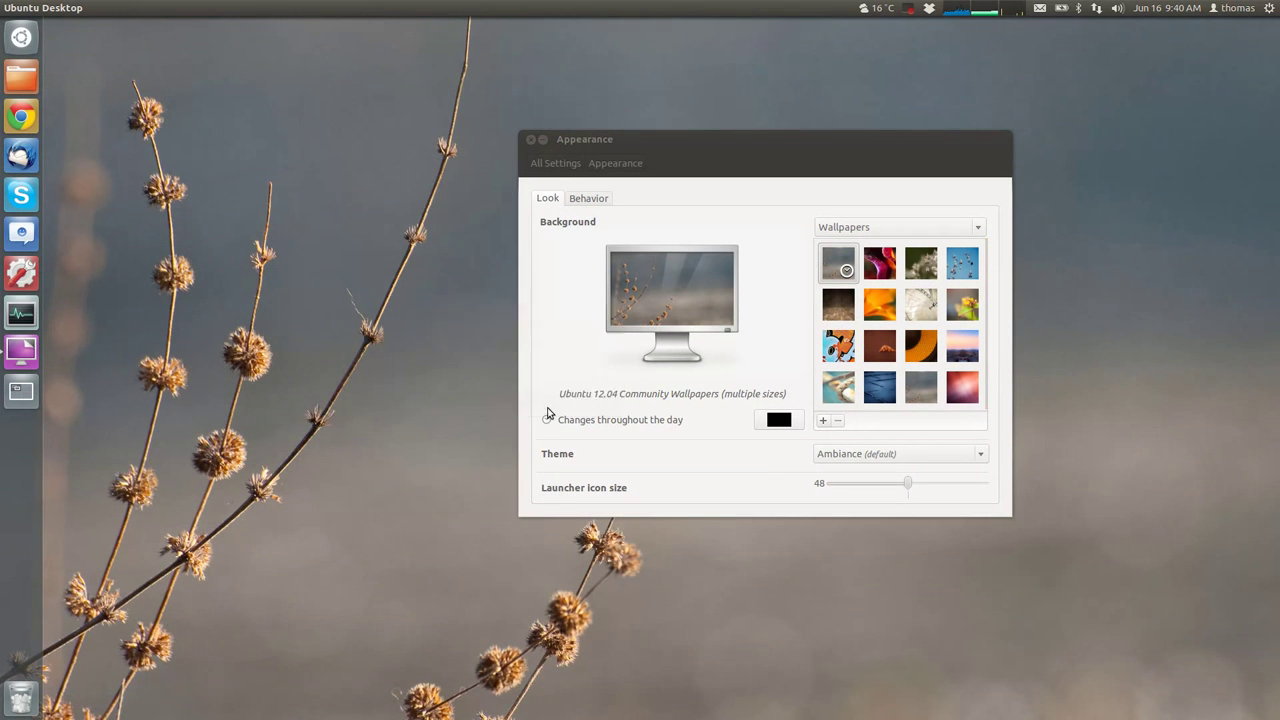
{"action": "mouse_move", "coordinate": [648, 140]}
{"action": "left_mouse_down"}
{"action": "mouse_move", "coordinate": [680, 106]}
{"action": "mouse_move", "coordinate": [437, 133]}
{"action": "left_mouse_up"}
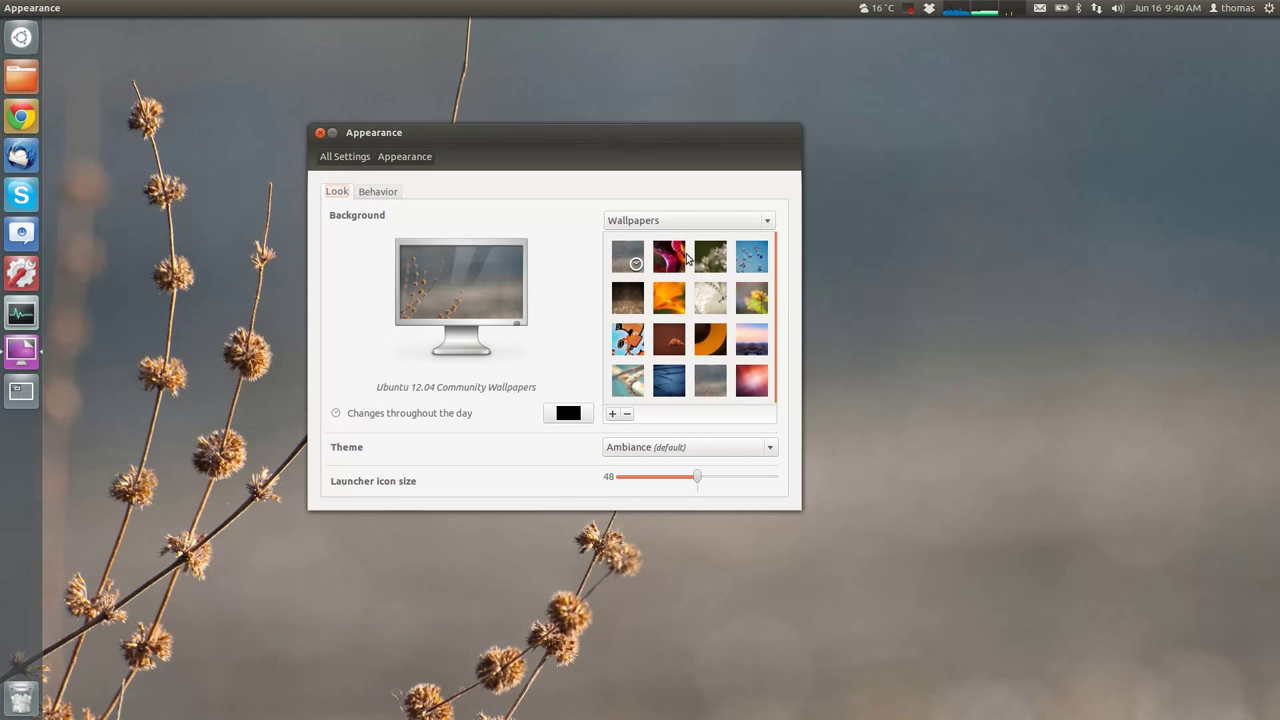
Try the Flocking and Morning Dew wallpapers, then settle on the Murales graffiti.
{"action": "left_click", "coordinate": [720, 262]}
{"action": "left_click", "coordinate": [746, 262]}
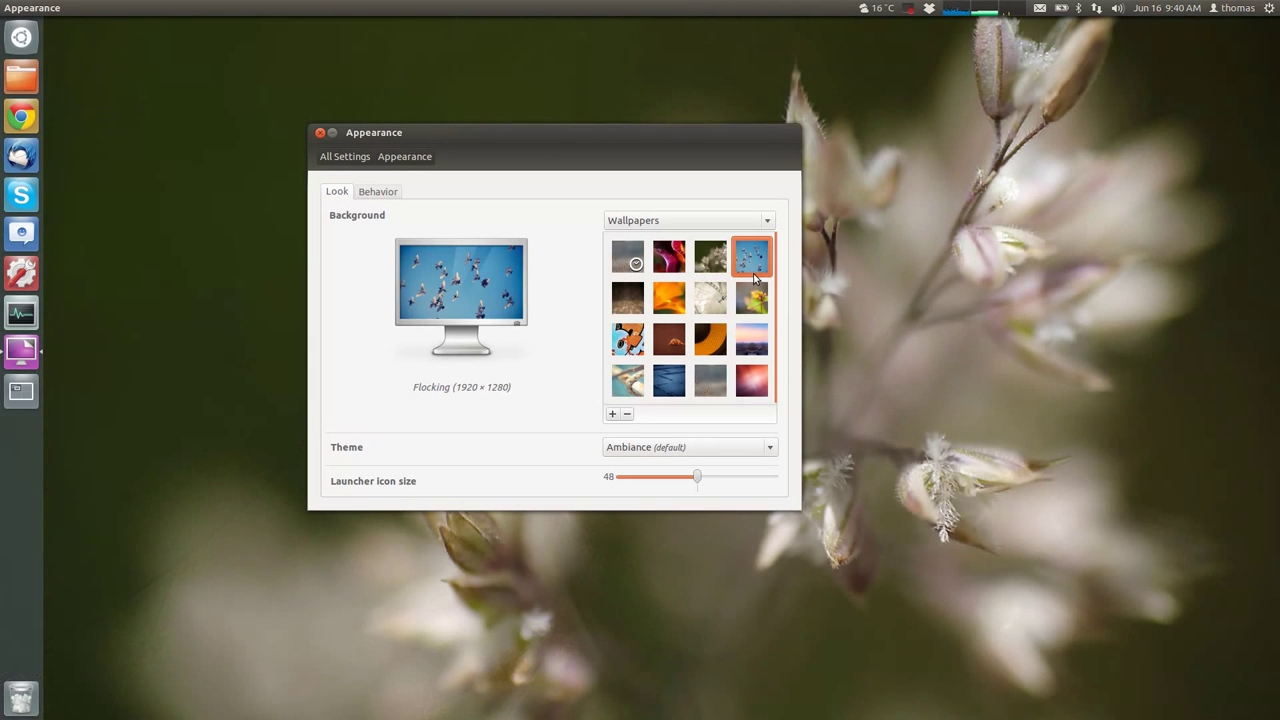
{"action": "left_click", "coordinate": [755, 296]}
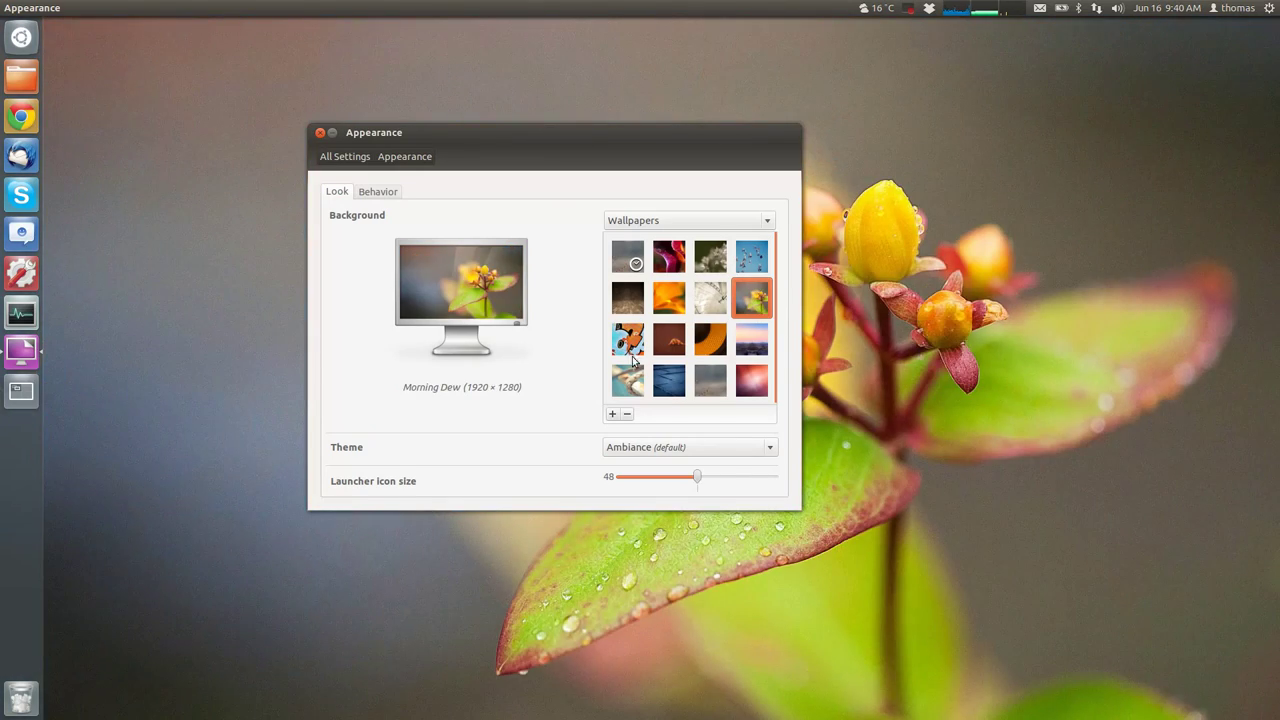
{"action": "left_click", "coordinate": [631, 349]}
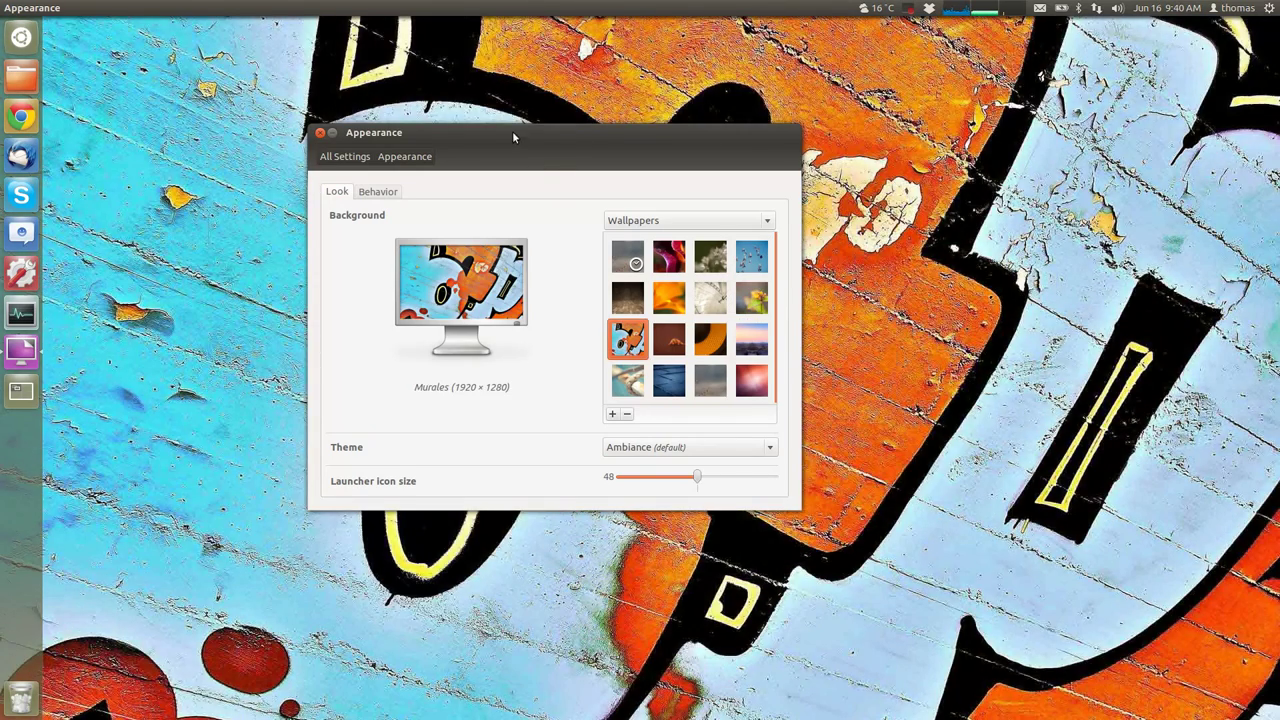
{"action": "left_click_drag", "start_coordinate": [513, 137], "coordinate": [584, 140]}
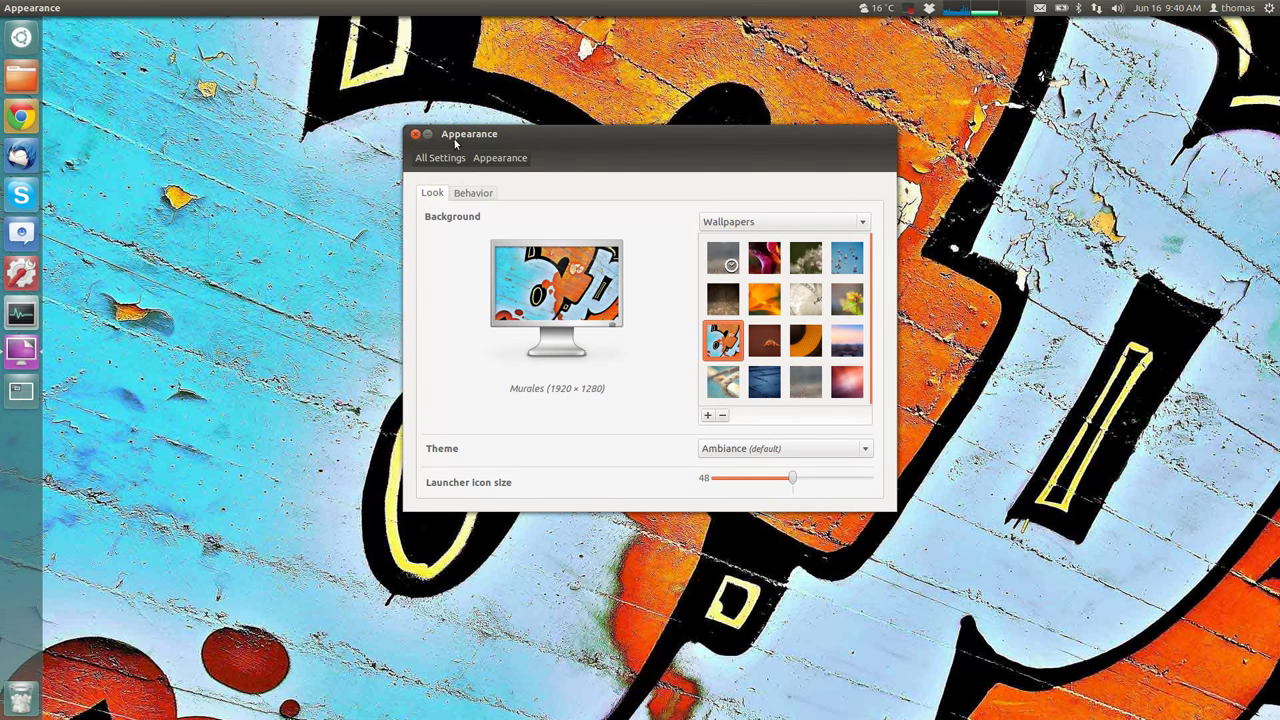
Close Appearance and add ppa:wallch/wallch-ppa via sudo apt-add-repository in a new terminal.
{"action": "left_click", "coordinate": [416, 135]}
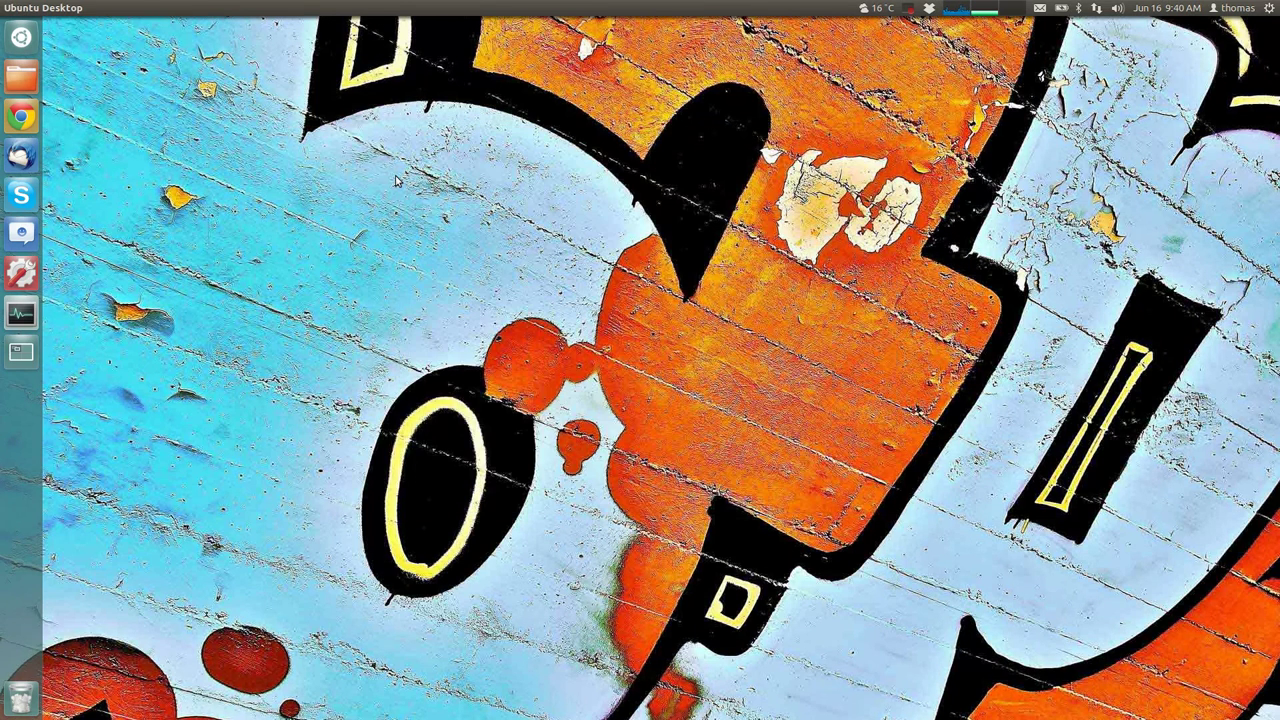
{"action": "key", "text": "ctrl+alt+t"}
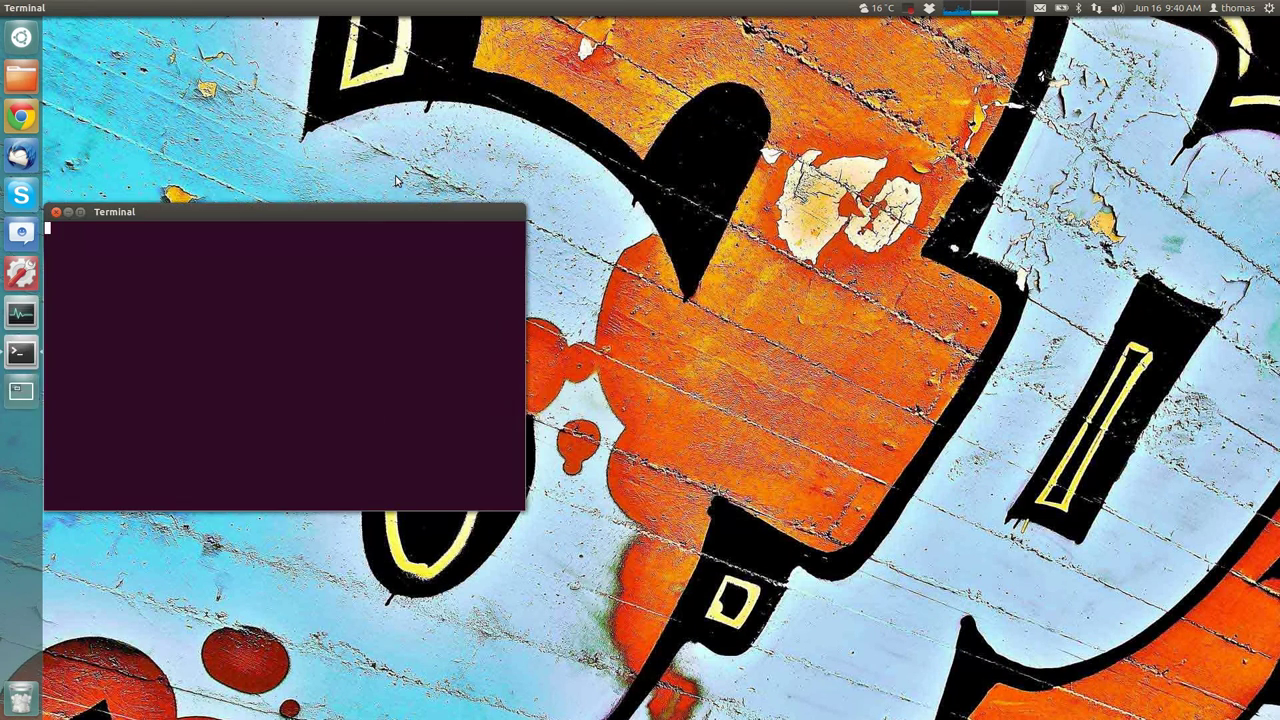
{"action": "left_click_drag", "start_coordinate": [330, 205], "coordinate": [564, 147]}
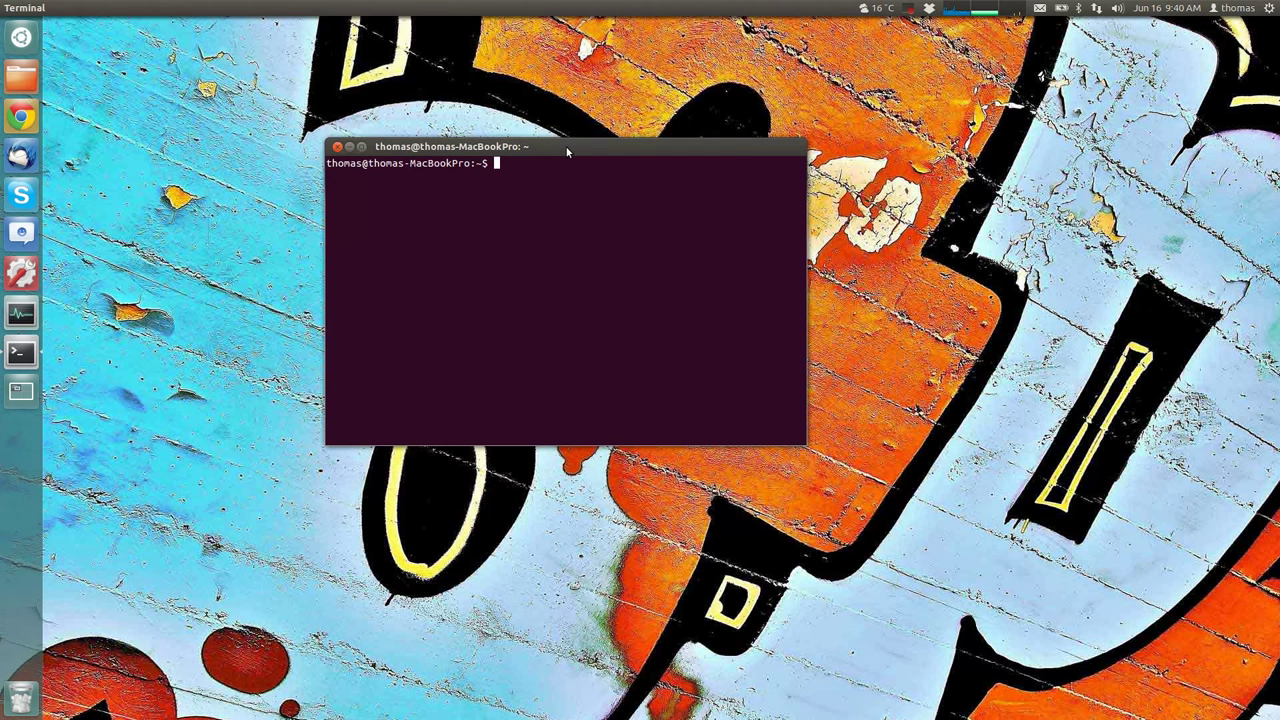
{"action": "type", "text": "sudo "}
{"action": "type", "text": "apt-add-repository ppa:wallch/wallch-ppa"}
{"action": "key", "text": "Return"}
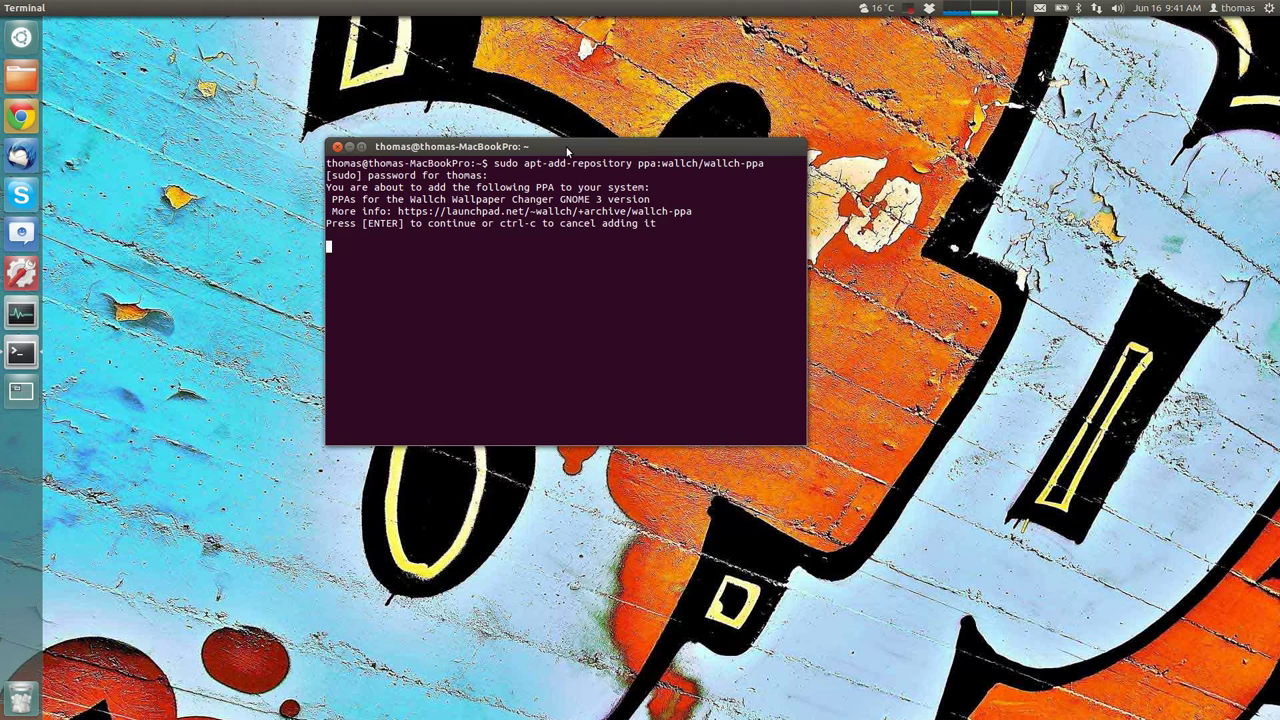
{"action": "key", "text": "Return"}
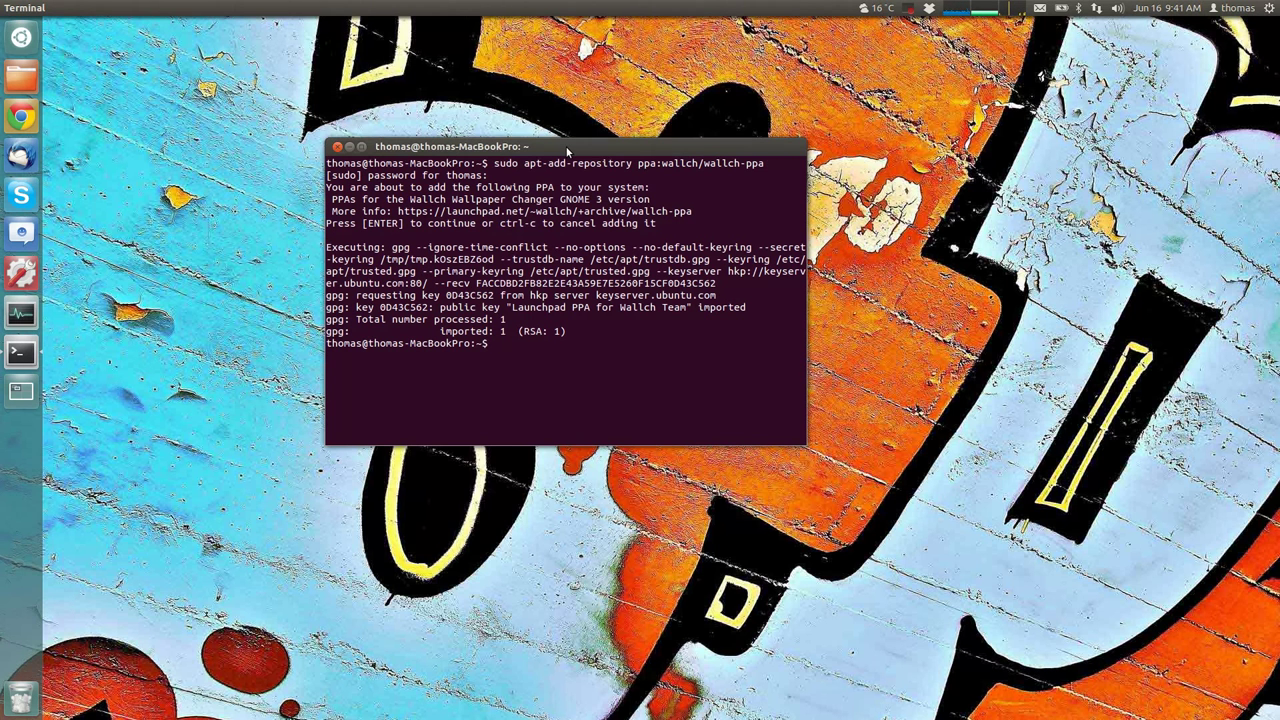
Run sudo apt-get update, then sudo apt-get install wallch up to the Y/n prompt.
{"action": "type", "text": "sudo"}
{"action": "type", "text": "apt-get update"}
{"action": "key", "text": "Return"}
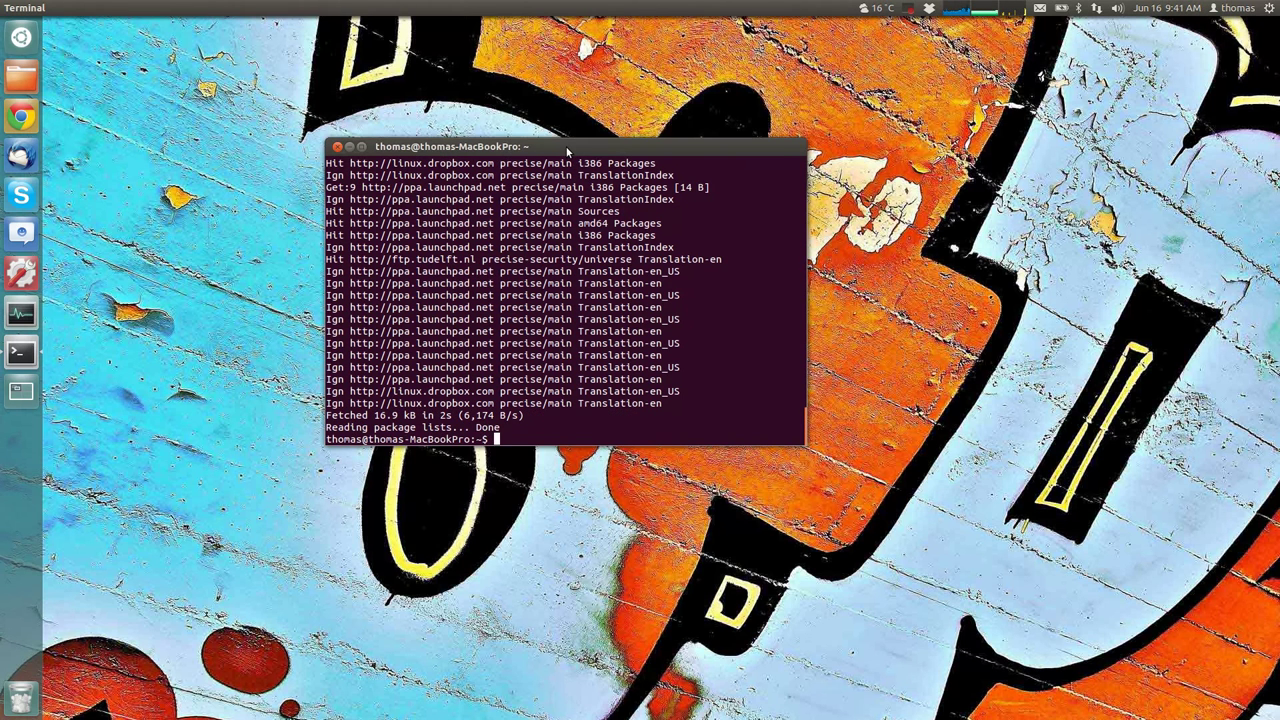
{"action": "type", "text": "sudo apt-get install wallch"}
{"action": "key", "text": "Return"}
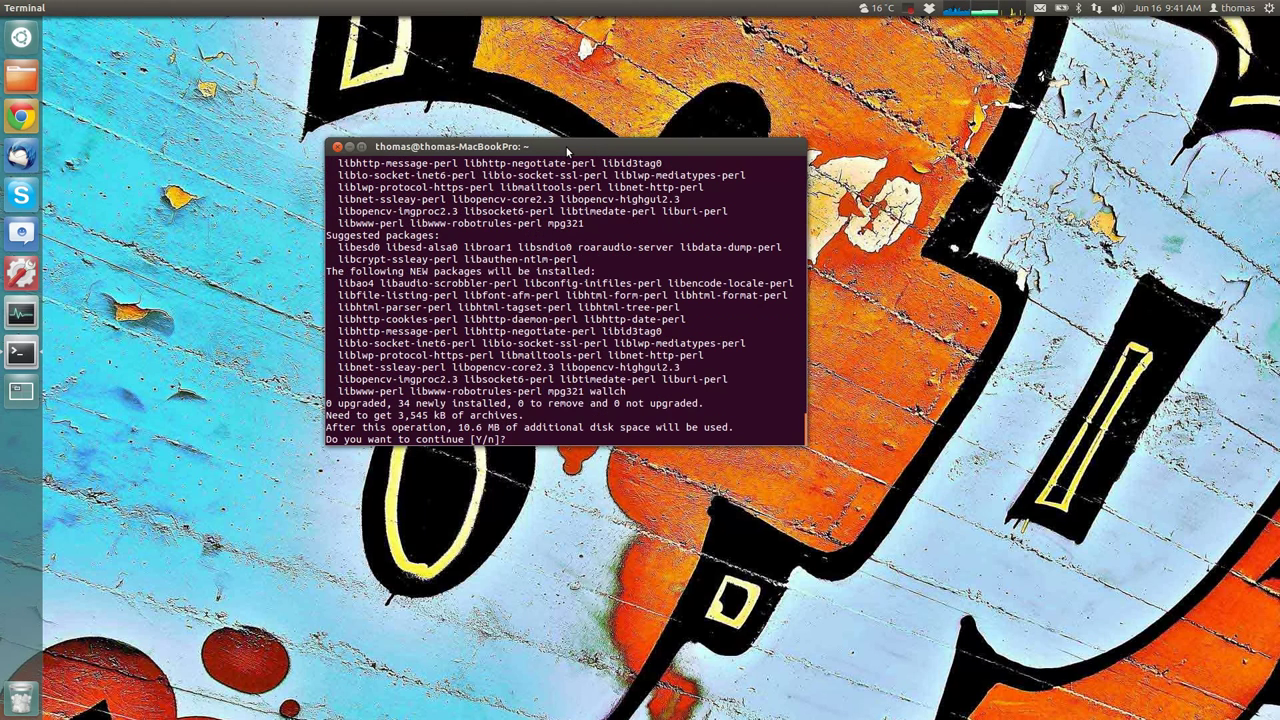
Answer y to install wallch and its 34 new packages, waiting for setup to finish.
{"action": "type", "text": "y"}
{"action": "key", "text": "Return"}
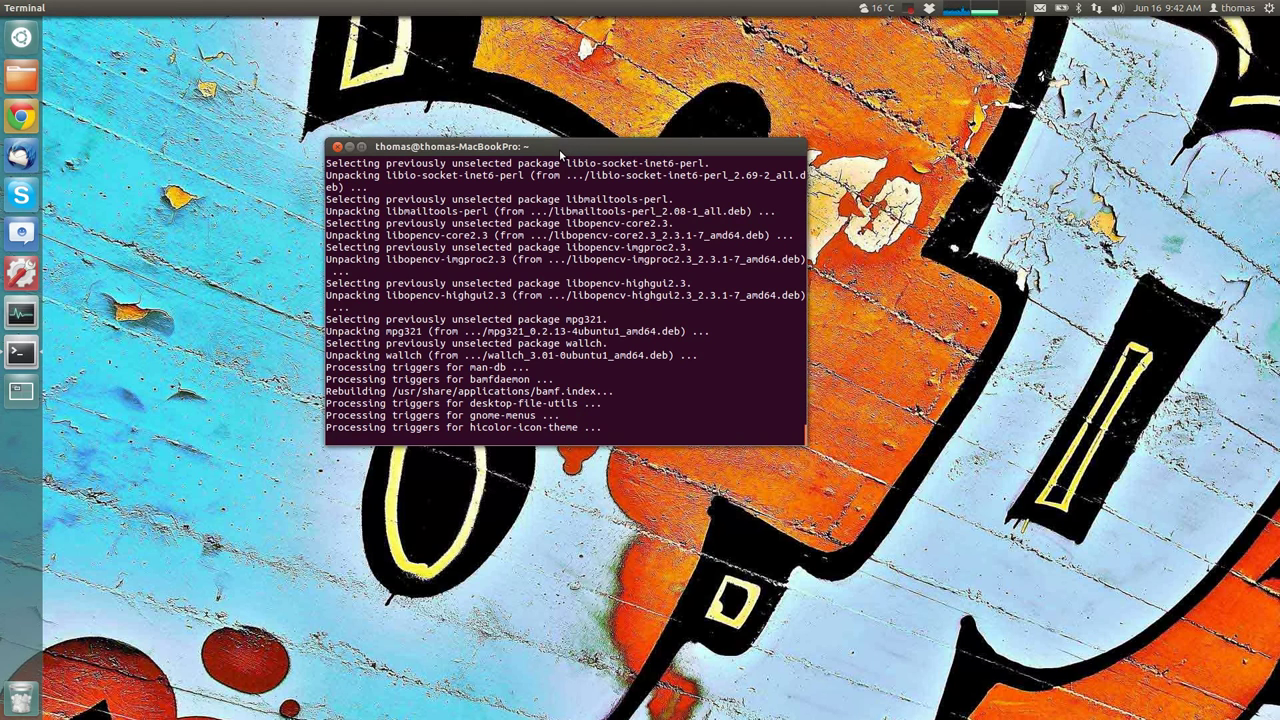
{"action": "left_click_drag", "start_coordinate": [561, 152], "coordinate": [628, 152]}
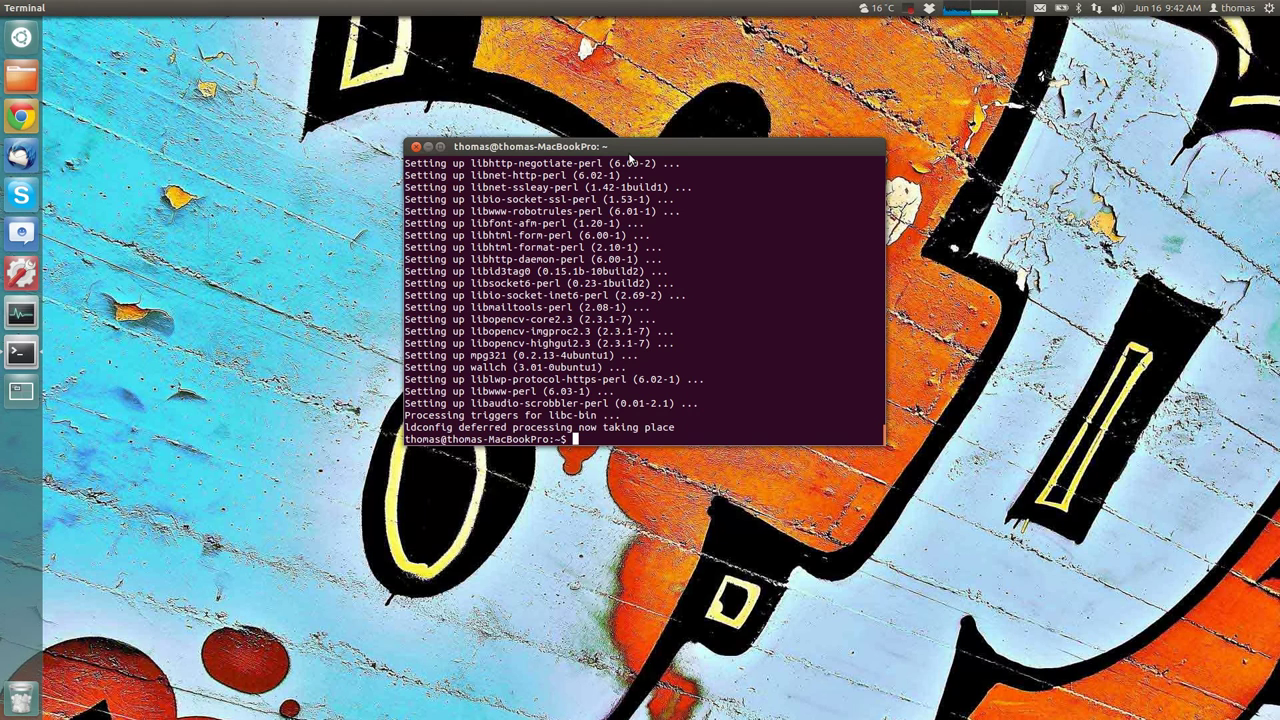
Exit the terminal, search the Dash for 'wal' and launch Wallch.
{"action": "type", "text": "exit"}
{"action": "key", "text": "Return"}
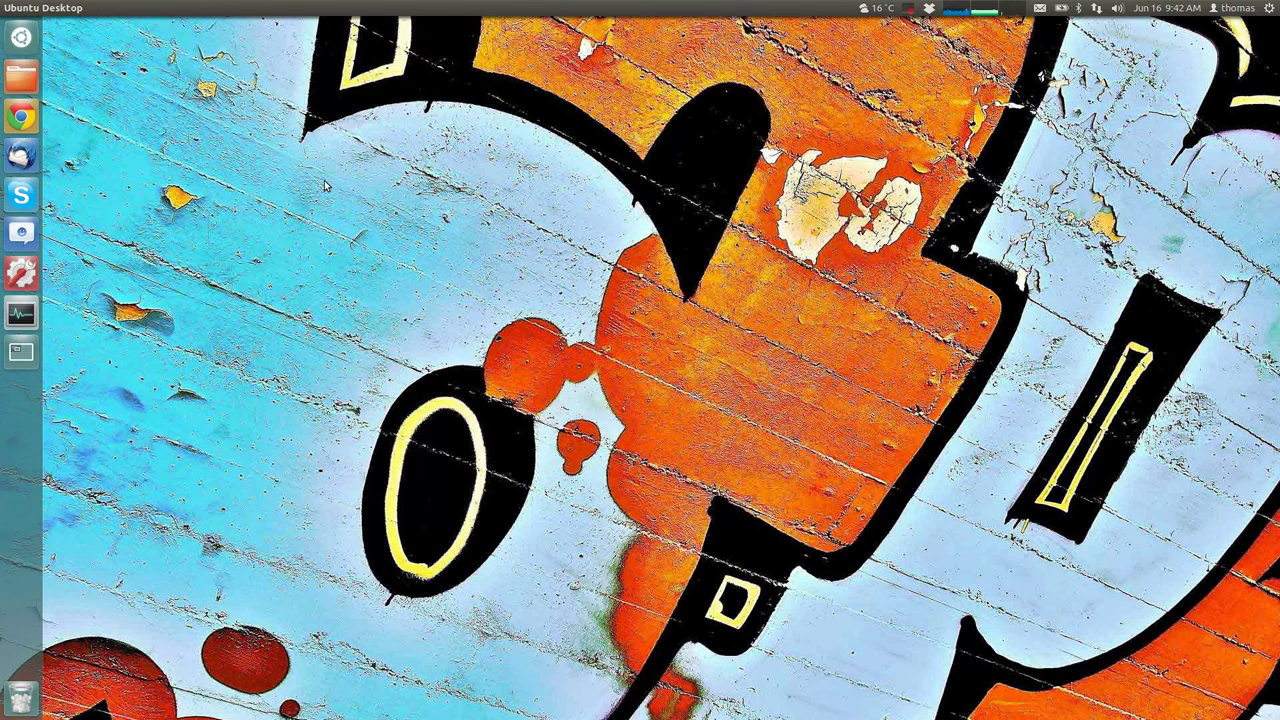
{"action": "key", "text": "super"}
{"action": "type", "text": "waö"}
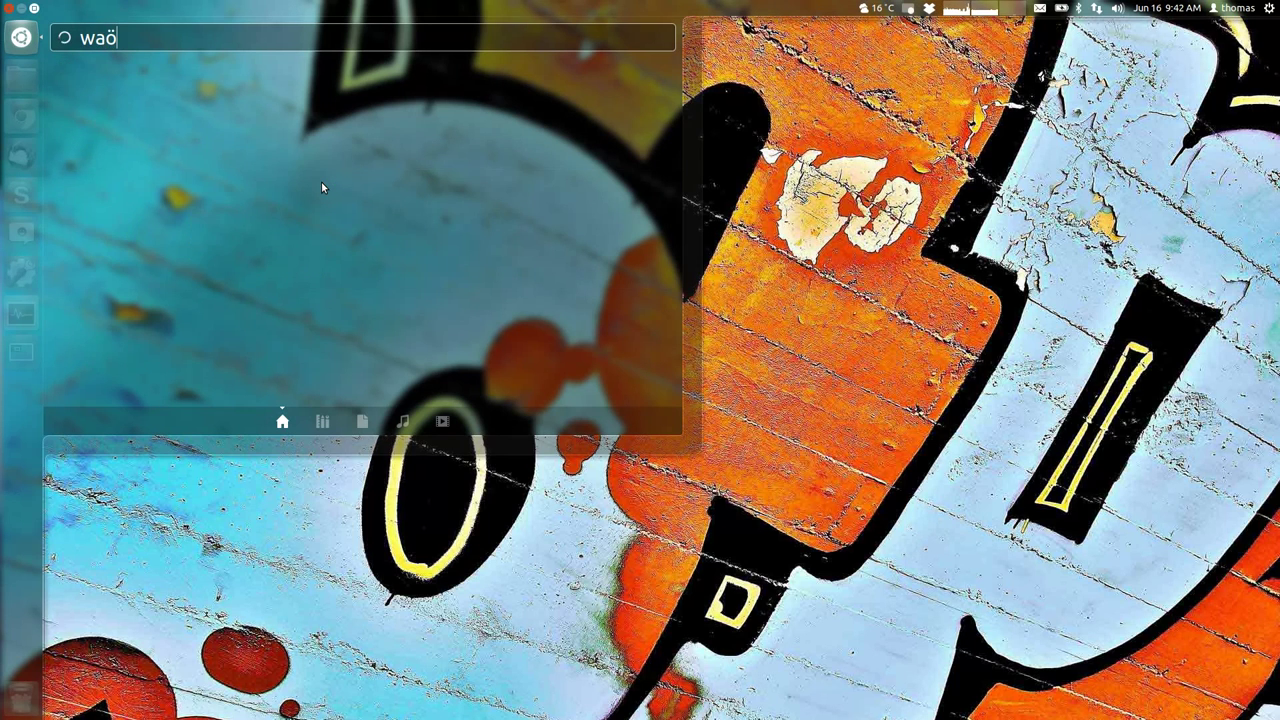
{"action": "key", "text": "BackSpace"}
{"action": "type", "text": "l"}
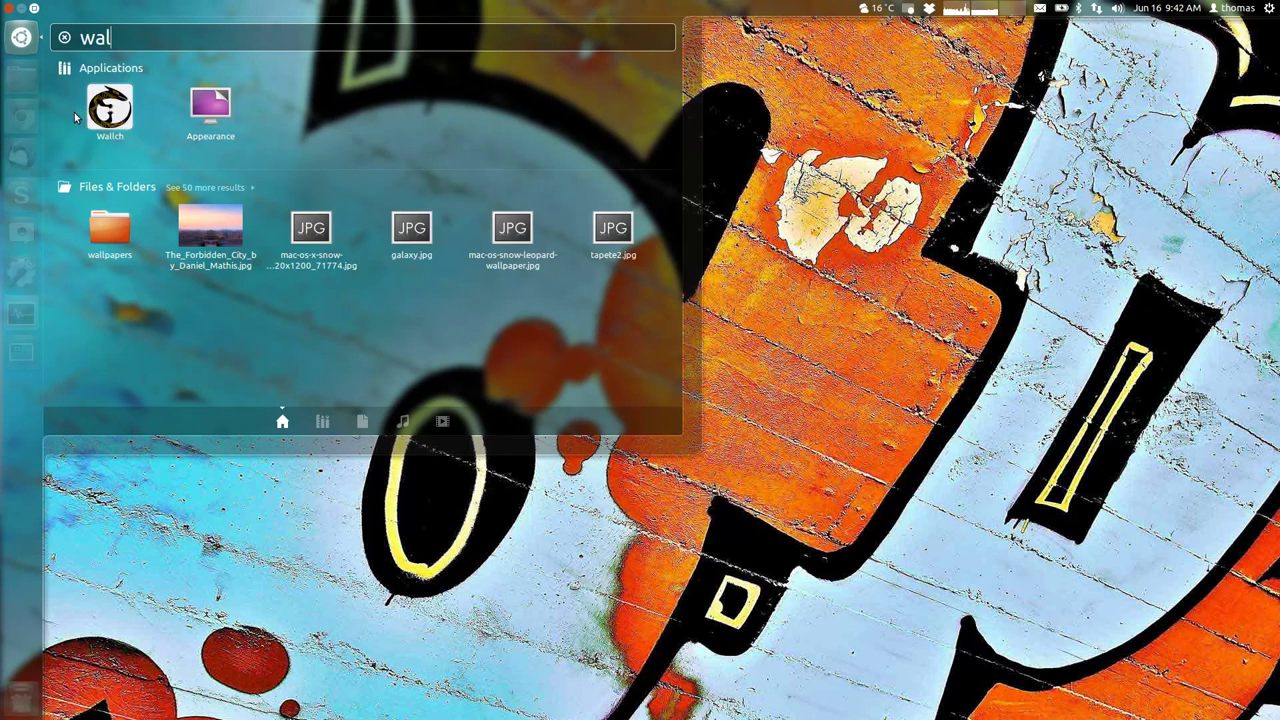
{"action": "left_click", "coordinate": [118, 93]}
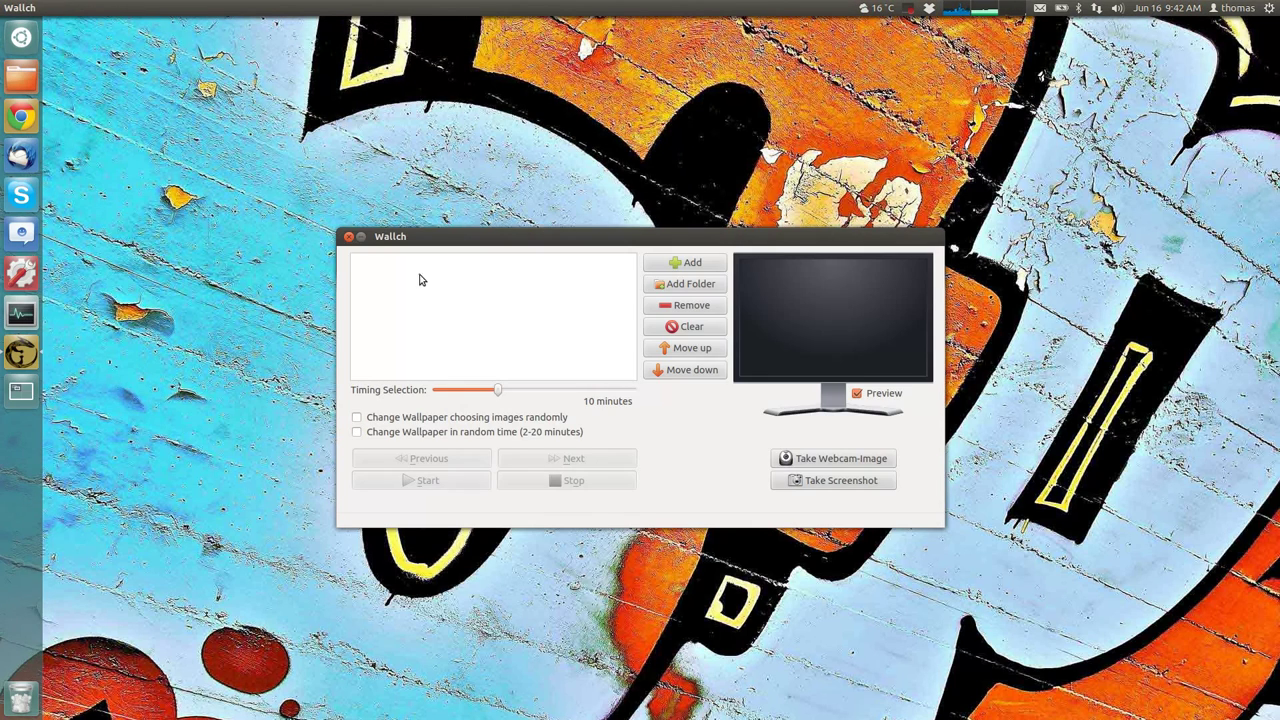
{"action": "left_click_drag", "start_coordinate": [486, 245], "coordinate": [470, 160]}
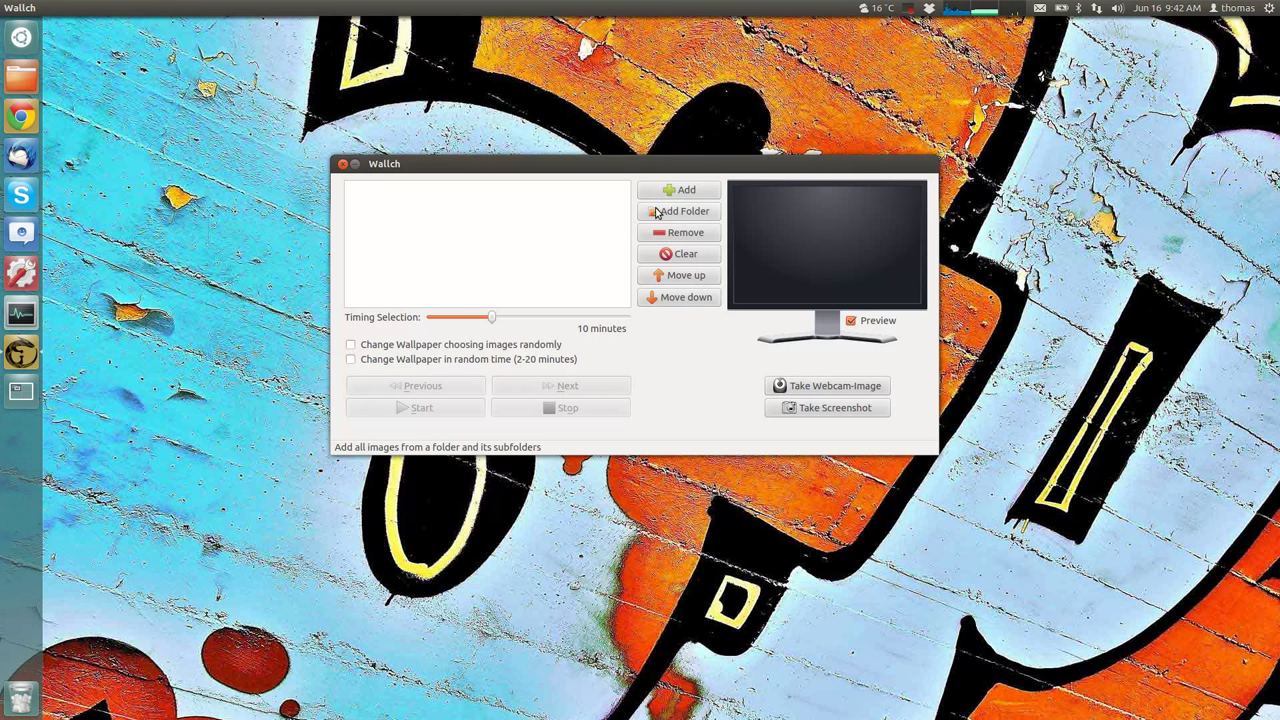
Add the Dropbox 'wallpapers' folder to Wallch's image list with Add Folder.
{"action": "left_click", "coordinate": [657, 215]}
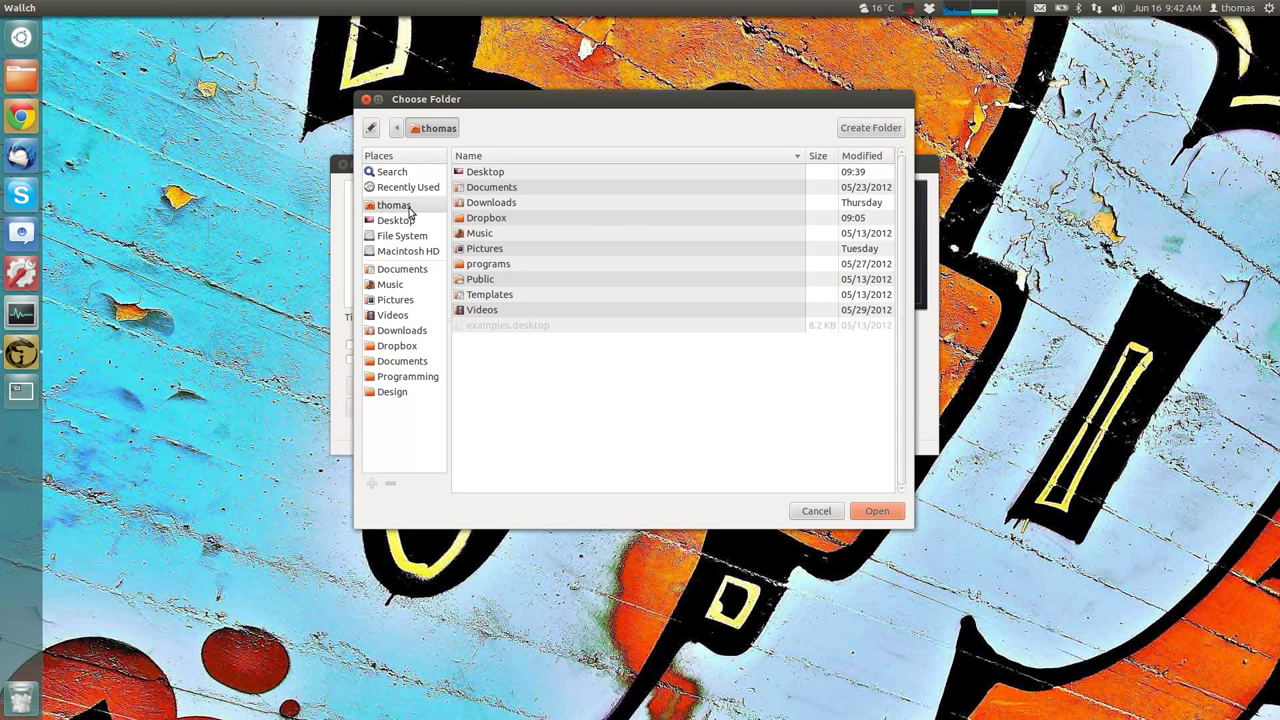
{"action": "left_click", "coordinate": [397, 350]}
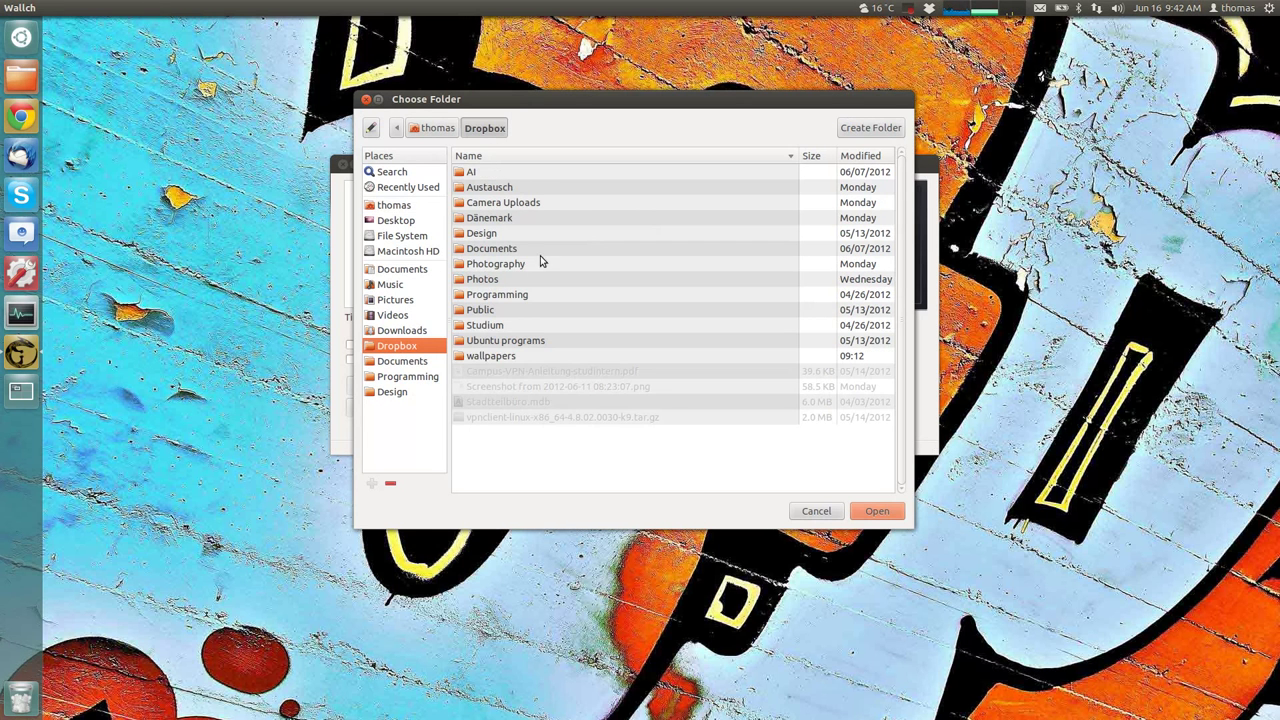
{"action": "double_click", "coordinate": [490, 357]}
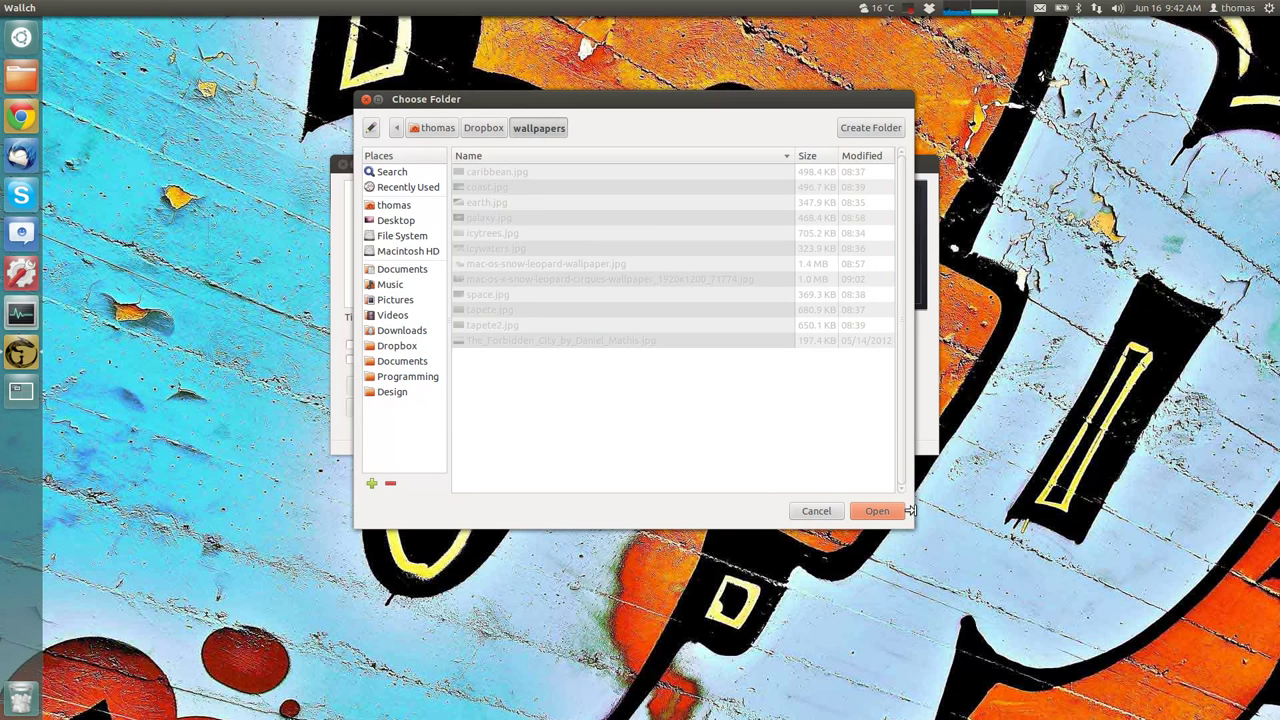
{"action": "left_click", "coordinate": [873, 511]}
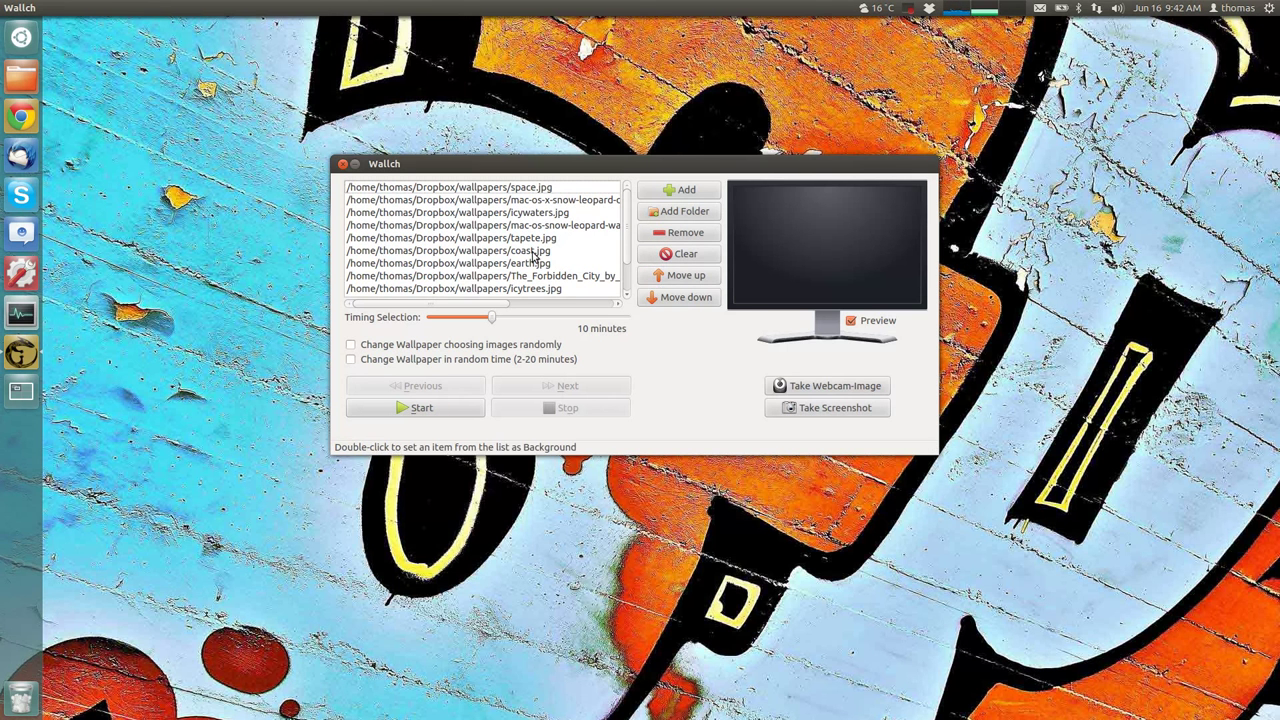
Enable random order, set a 10-minute interval, and preview the snow leopard image.
{"action": "left_click", "coordinate": [350, 350]}
{"action": "left_click", "coordinate": [522, 204]}
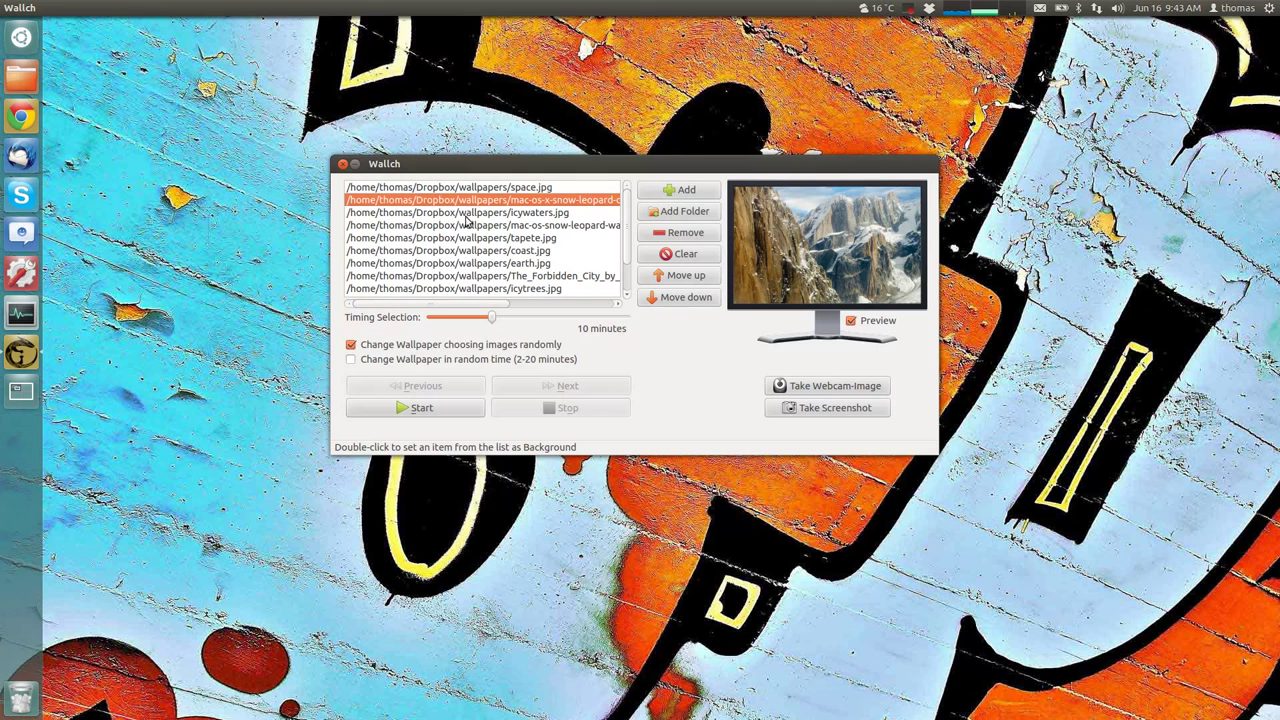
{"action": "left_click", "coordinate": [467, 213]}
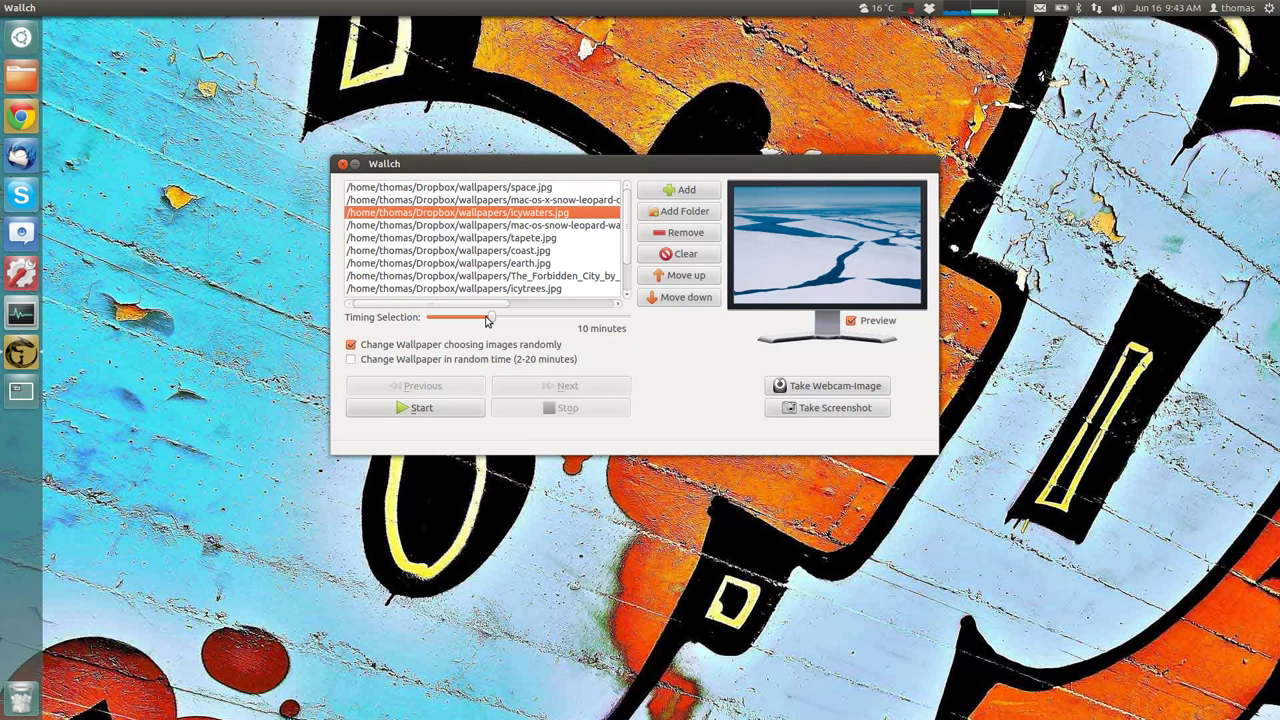
{"action": "left_click_drag", "start_coordinate": [489, 319], "coordinate": [492, 319]}
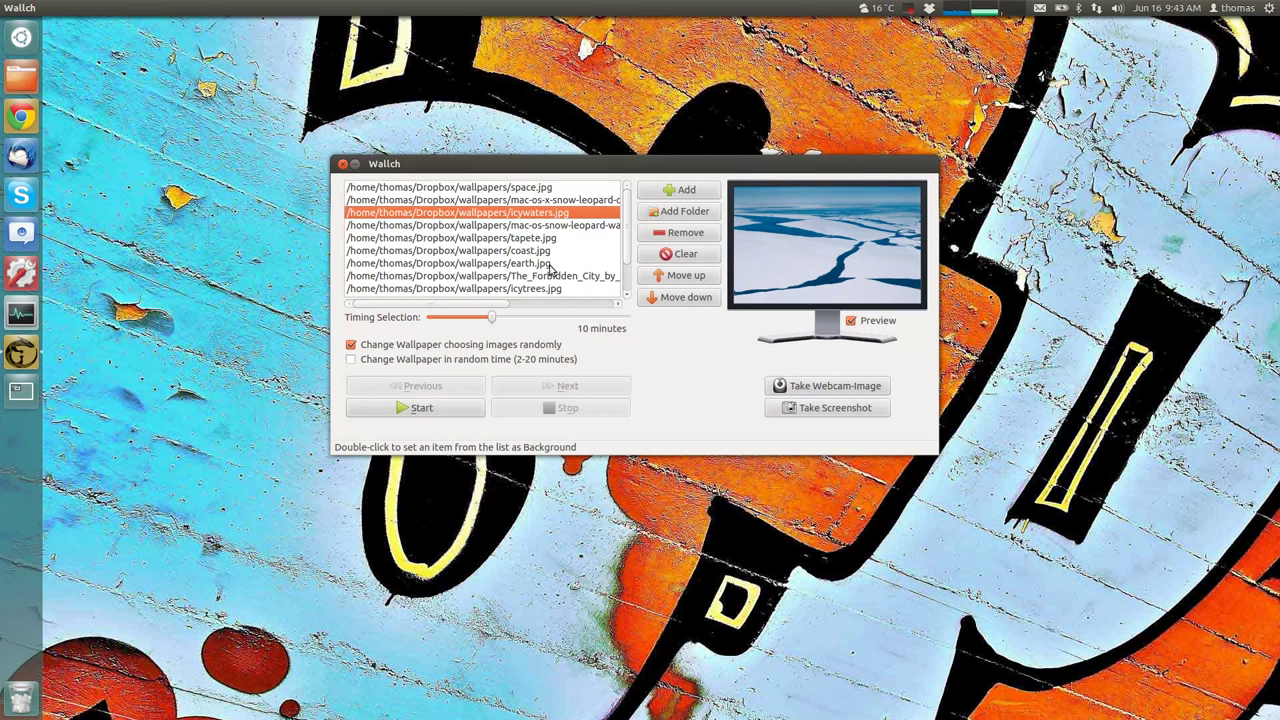
{"action": "left_click", "coordinate": [545, 226]}
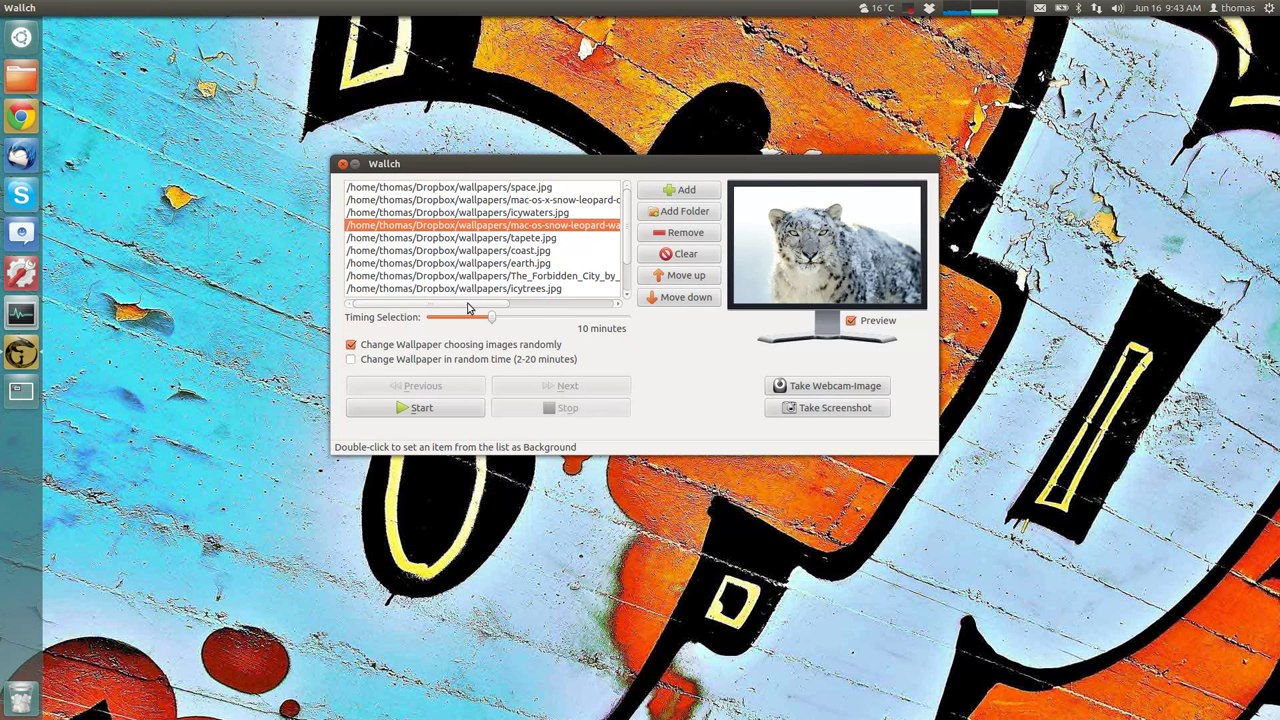
Start the slideshow and minimize the Wallch window.
{"action": "left_click", "coordinate": [428, 408]}
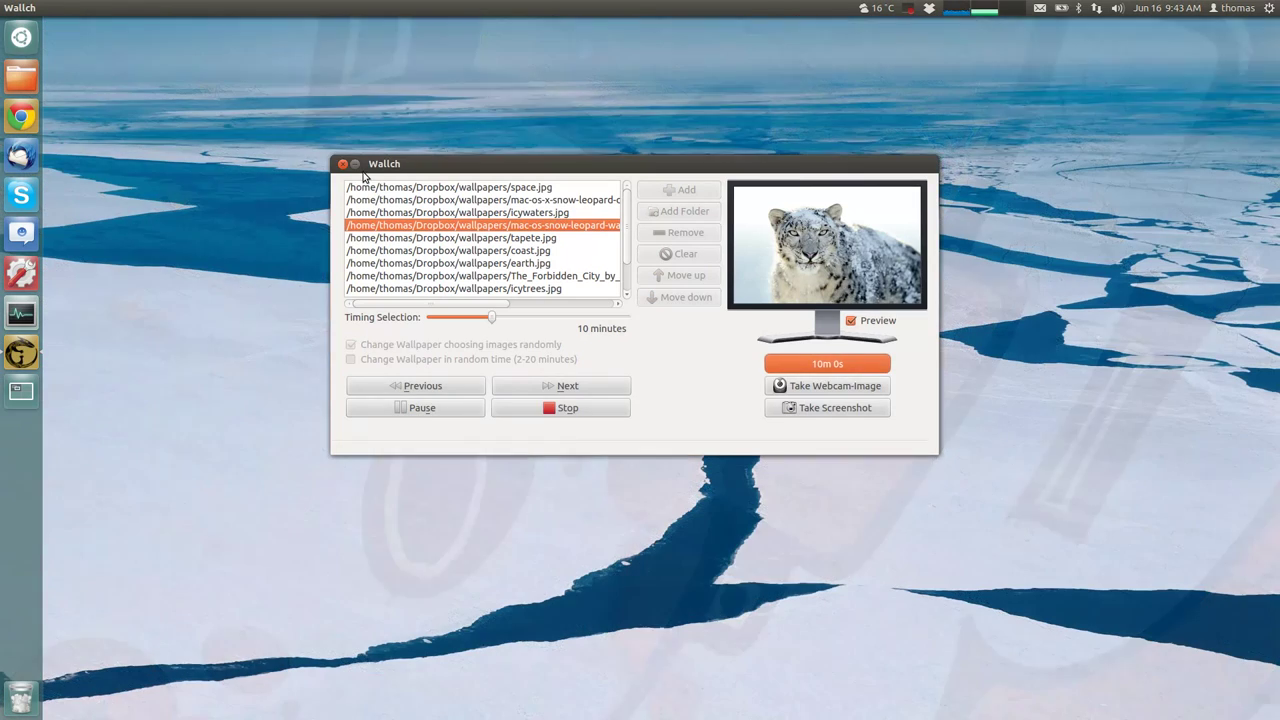
{"action": "left_click", "coordinate": [355, 165]}
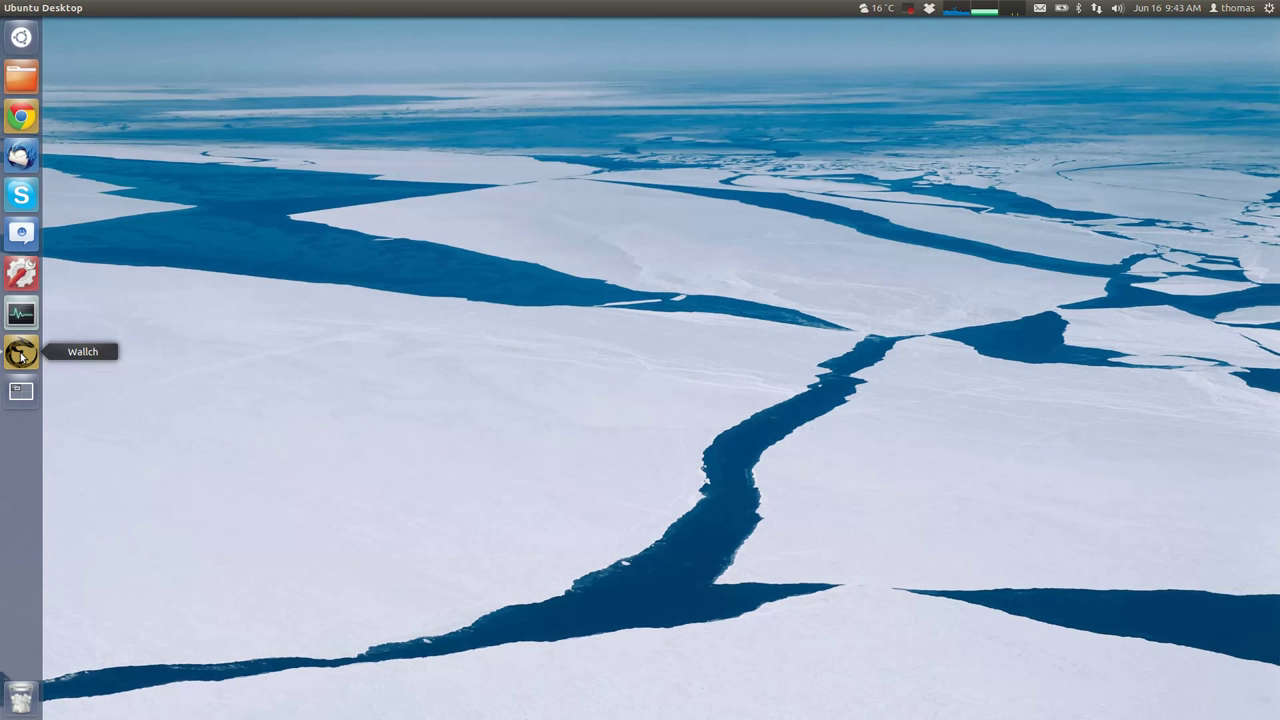
From Wallch's launcher menu, skip forward twice, back once, then forward again.
{"action": "right_click", "coordinate": [21, 357]}
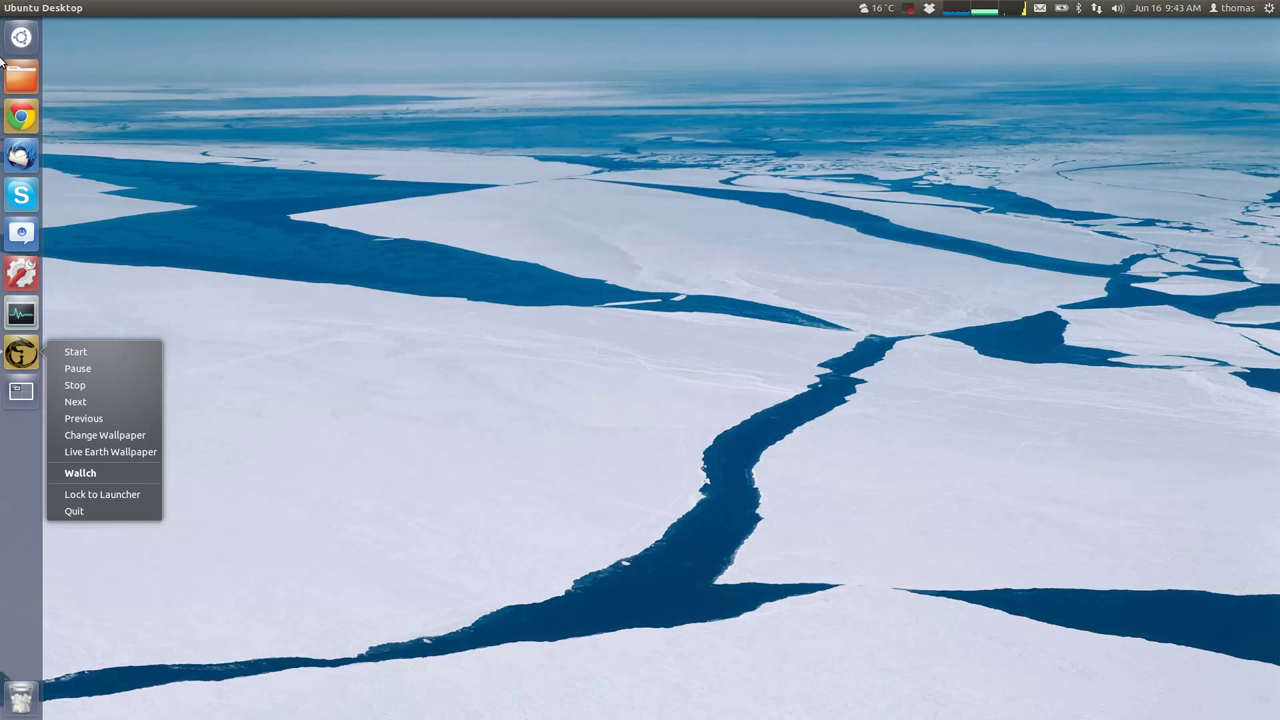
{"action": "left_click", "coordinate": [88, 402]}
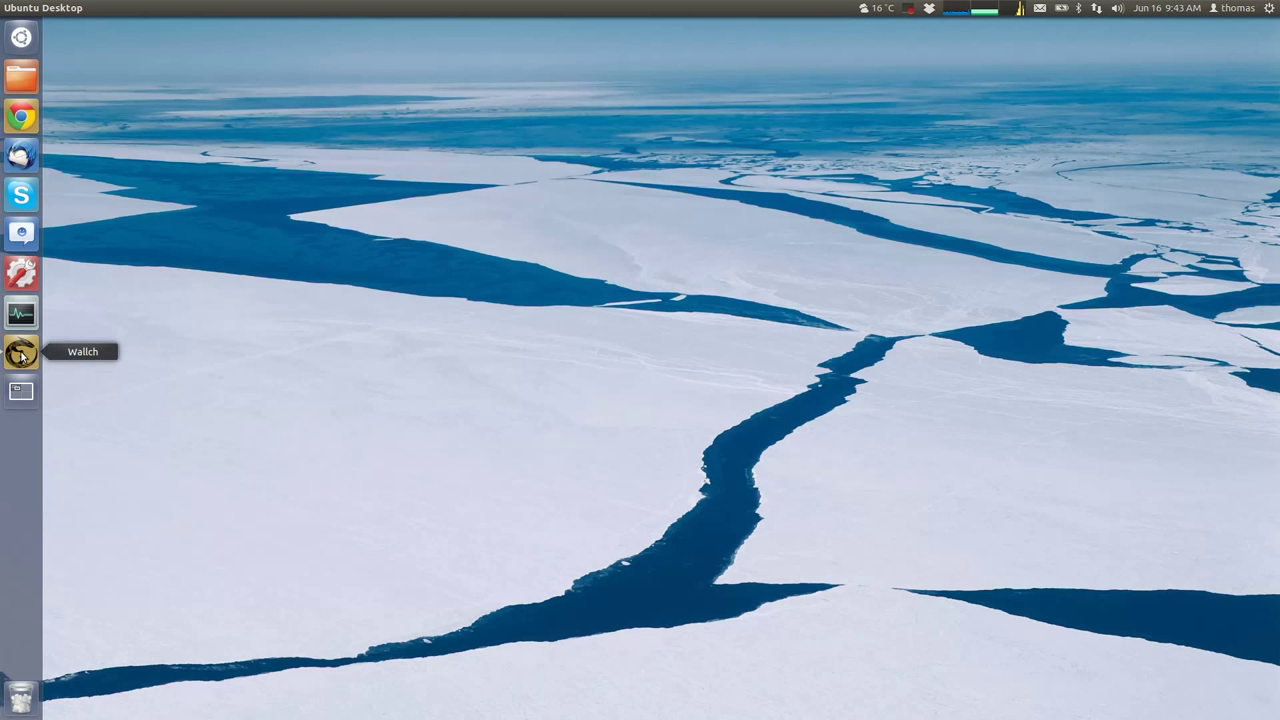
{"action": "right_click", "coordinate": [18, 356]}
{"action": "left_click", "coordinate": [76, 400]}
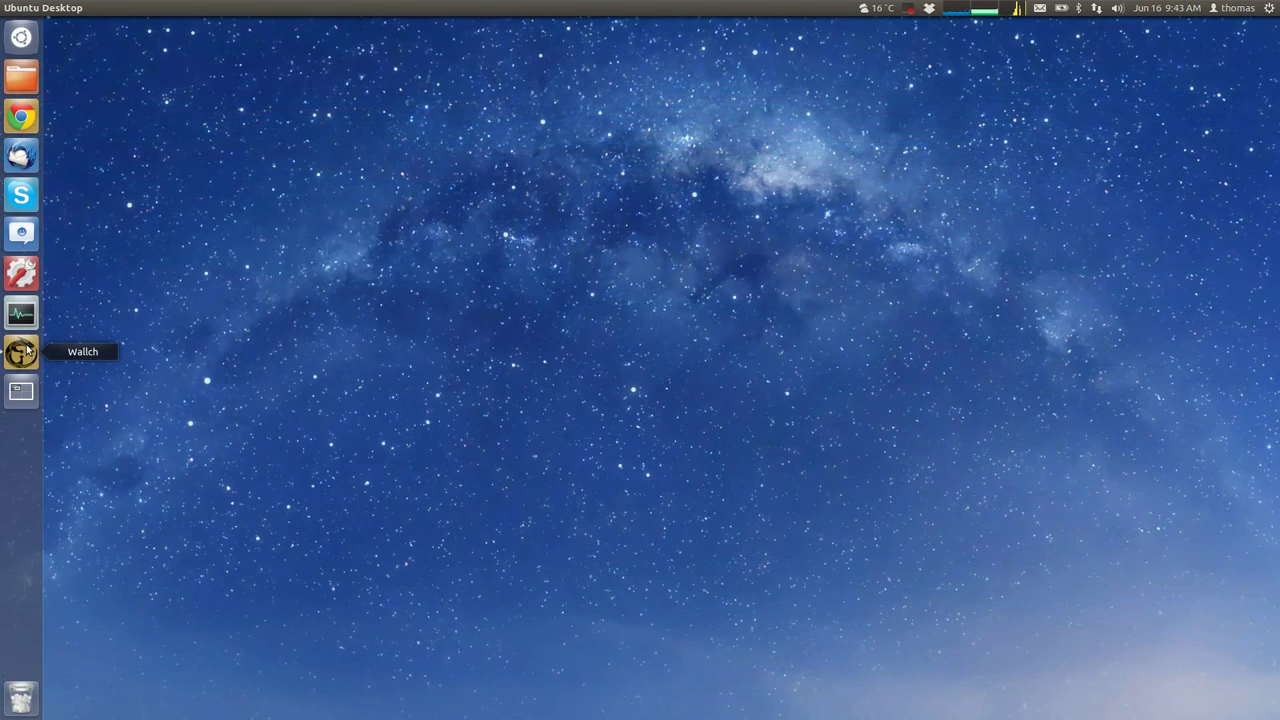
{"action": "right_click", "coordinate": [27, 353]}
{"action": "left_click", "coordinate": [84, 420]}
{"action": "right_click", "coordinate": [28, 356]}
{"action": "left_click", "coordinate": [76, 403]}
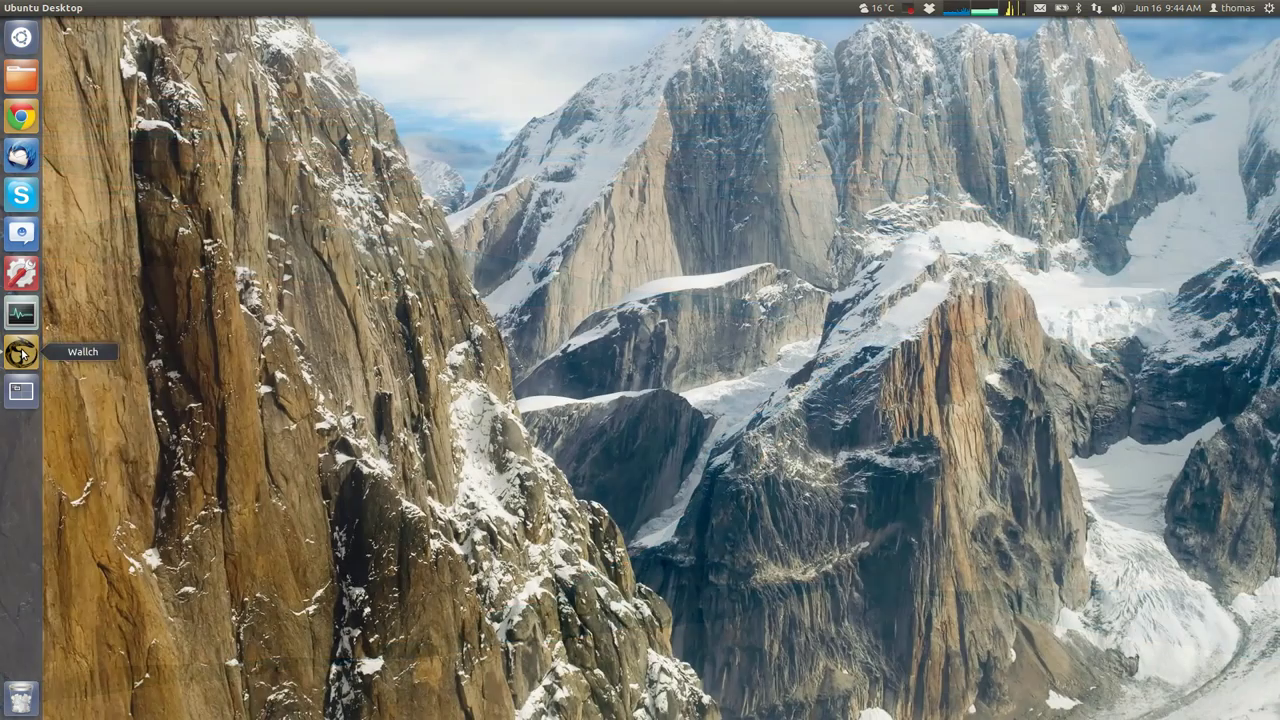
Keep choosing Next from the launcher menu until the snow leopard wallpaper appears.
{"action": "right_click", "coordinate": [28, 356]}
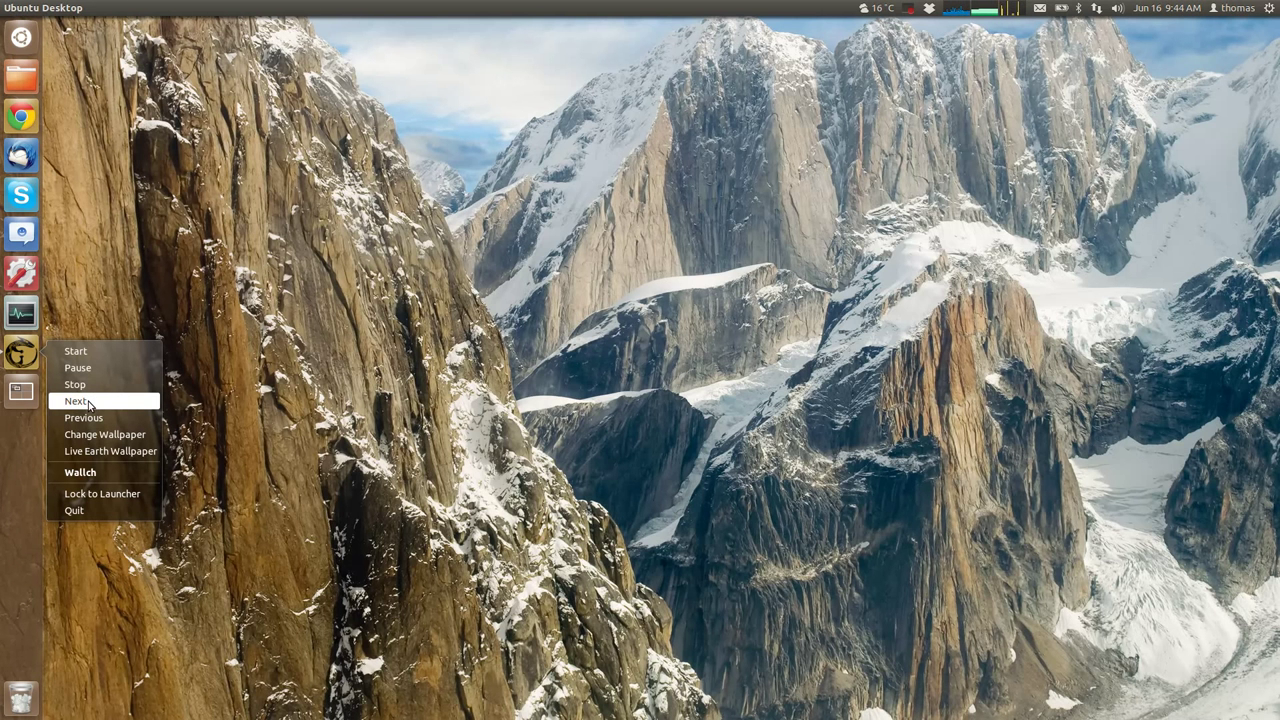
{"action": "left_click", "coordinate": [89, 404]}
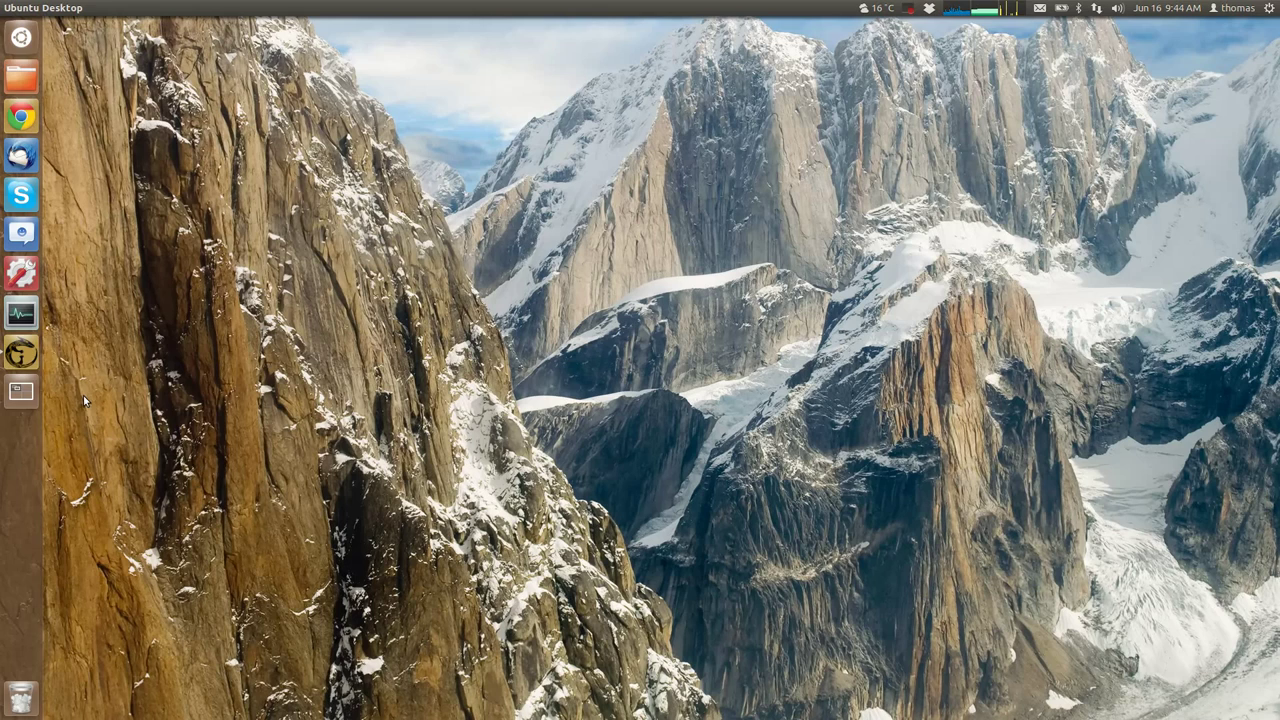
{"action": "right_click", "coordinate": [24, 353]}
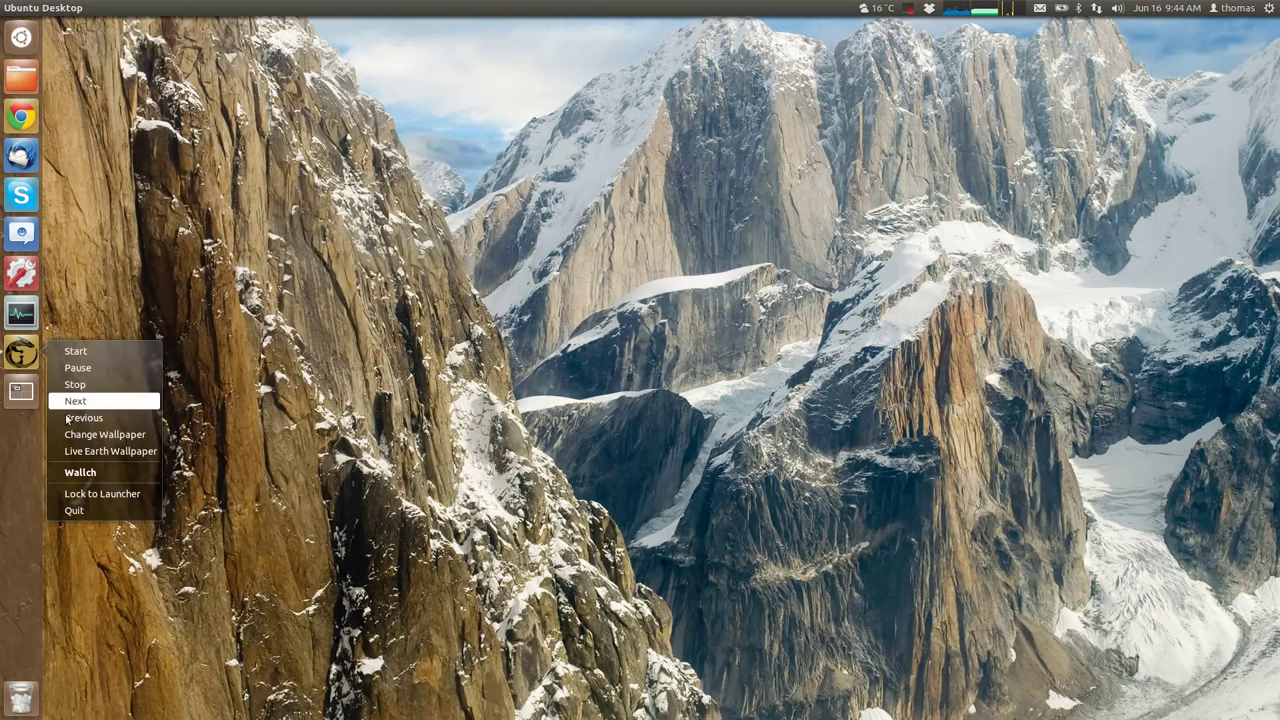
{"action": "left_click", "coordinate": [79, 404]}
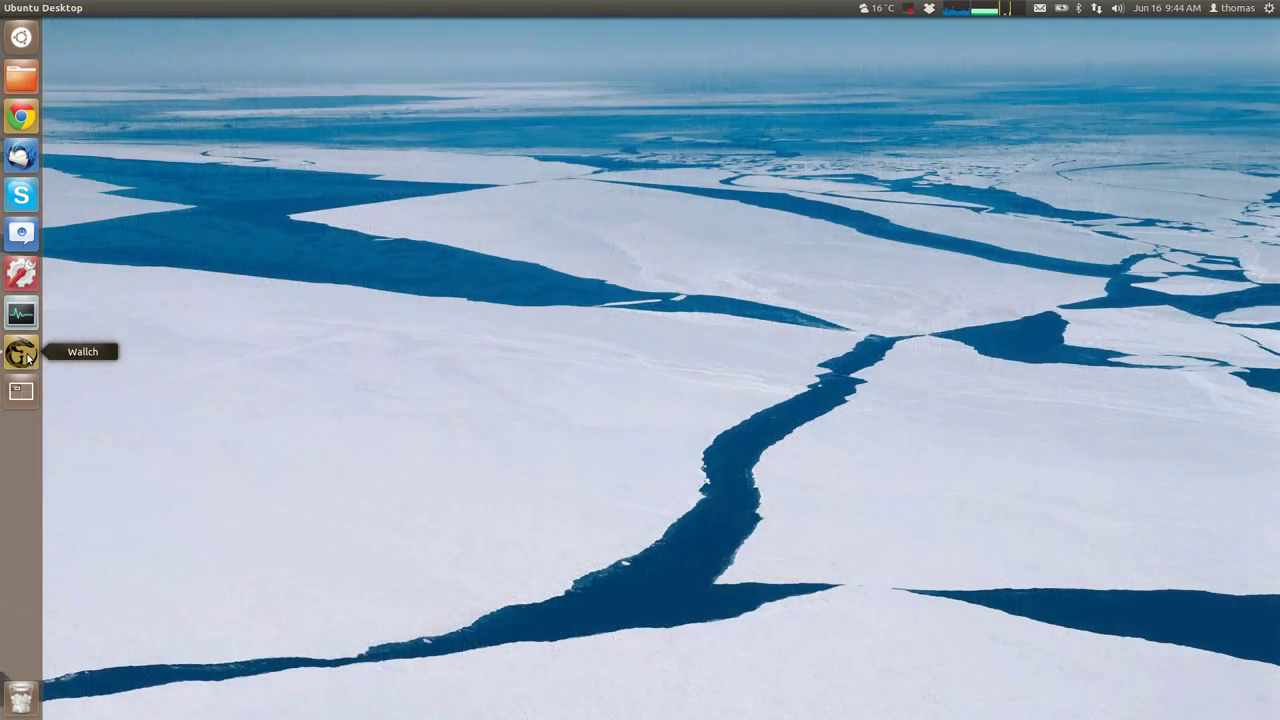
{"action": "right_click", "coordinate": [22, 353]}
{"action": "left_click", "coordinate": [76, 401]}
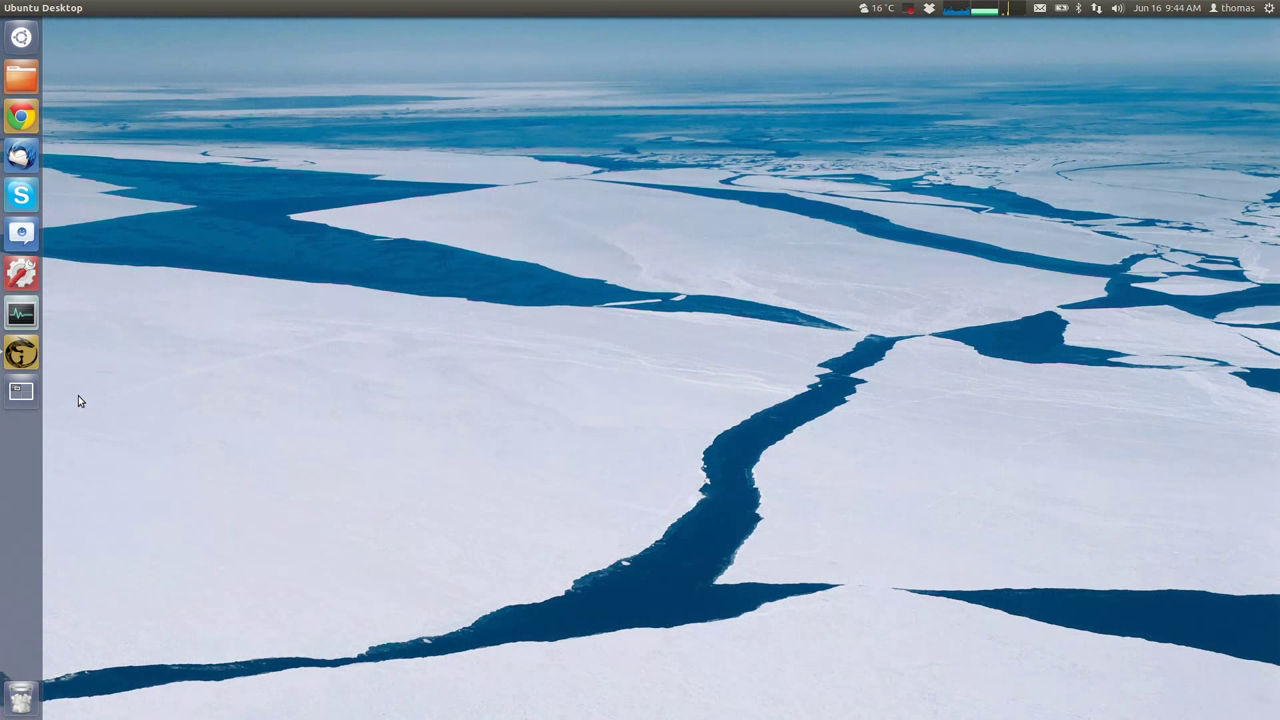
{"action": "right_click", "coordinate": [14, 354]}
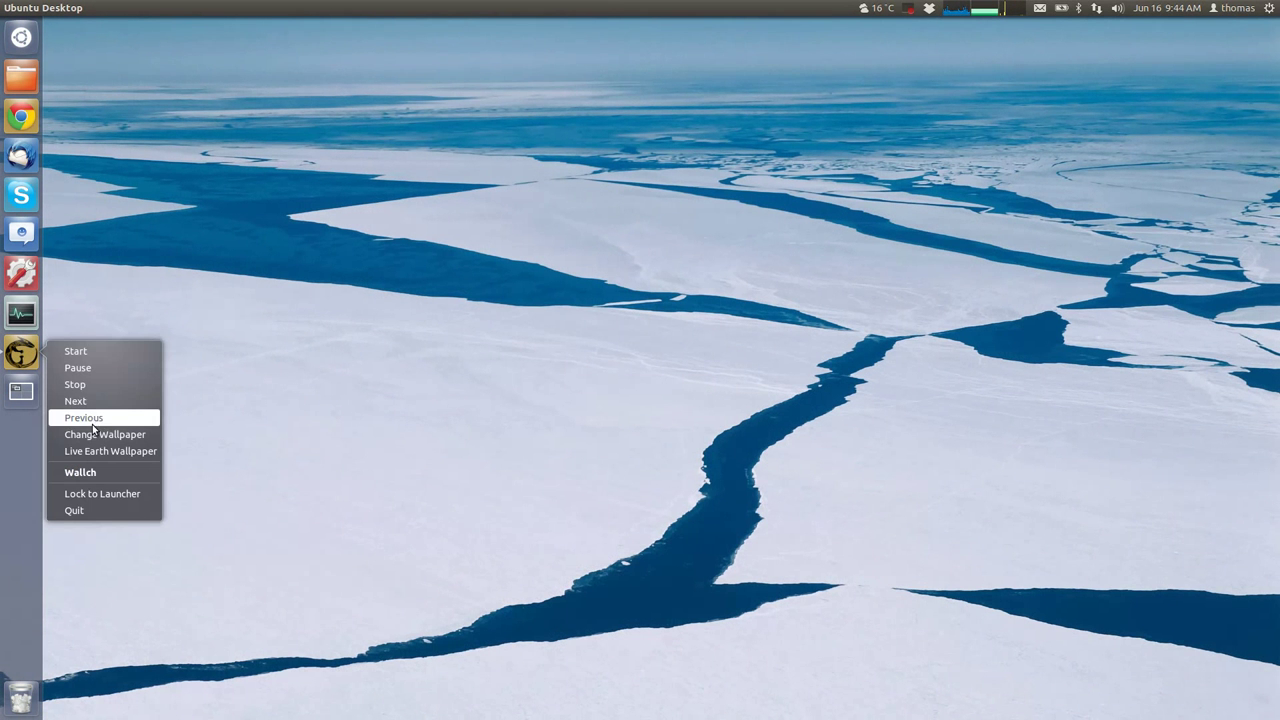
{"action": "left_click", "coordinate": [88, 399]}
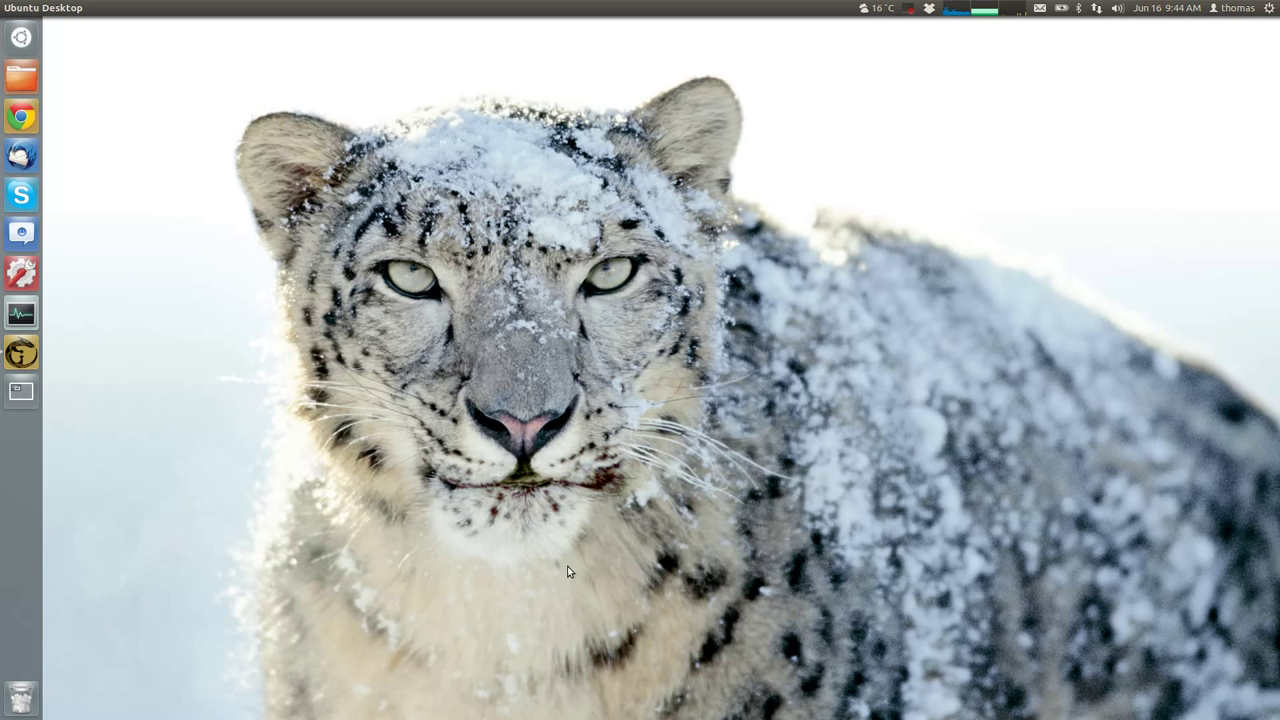
Lock Wallch to the launcher, then reopen its launcher menu showing Live Earth Wallpaper.
{"action": "right_click", "coordinate": [22, 357]}
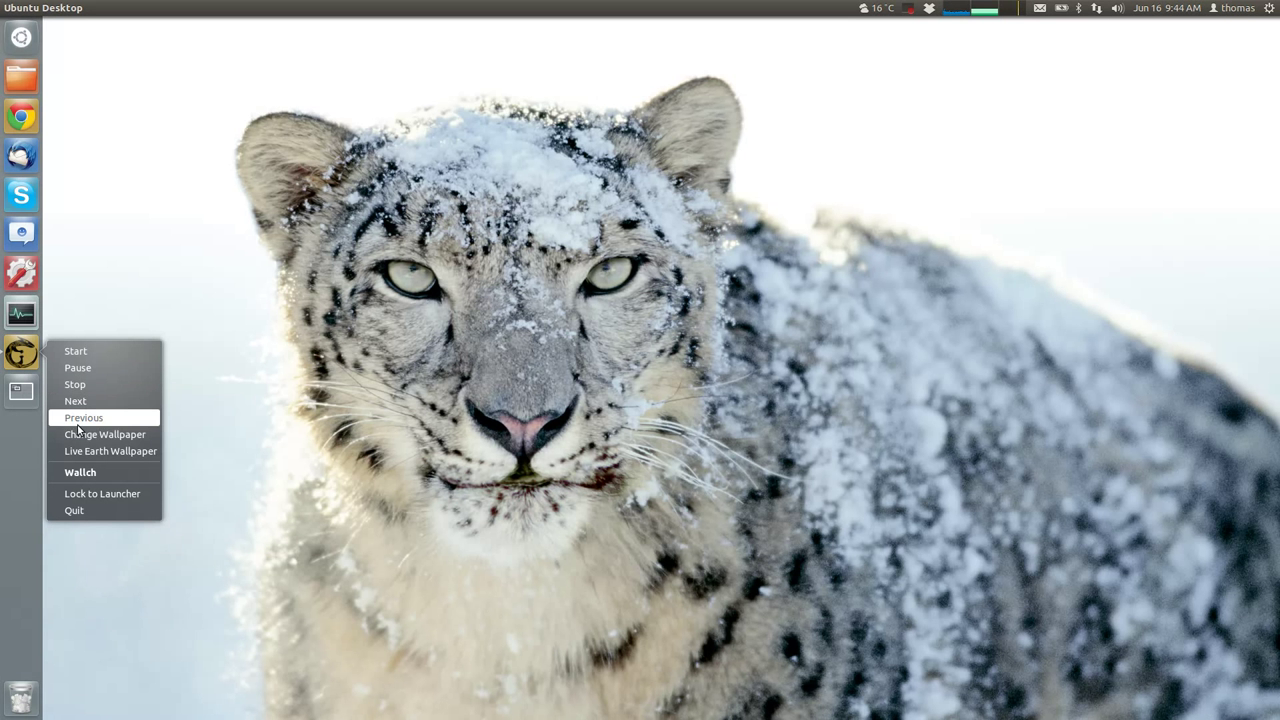
{"action": "left_click", "coordinate": [100, 493]}
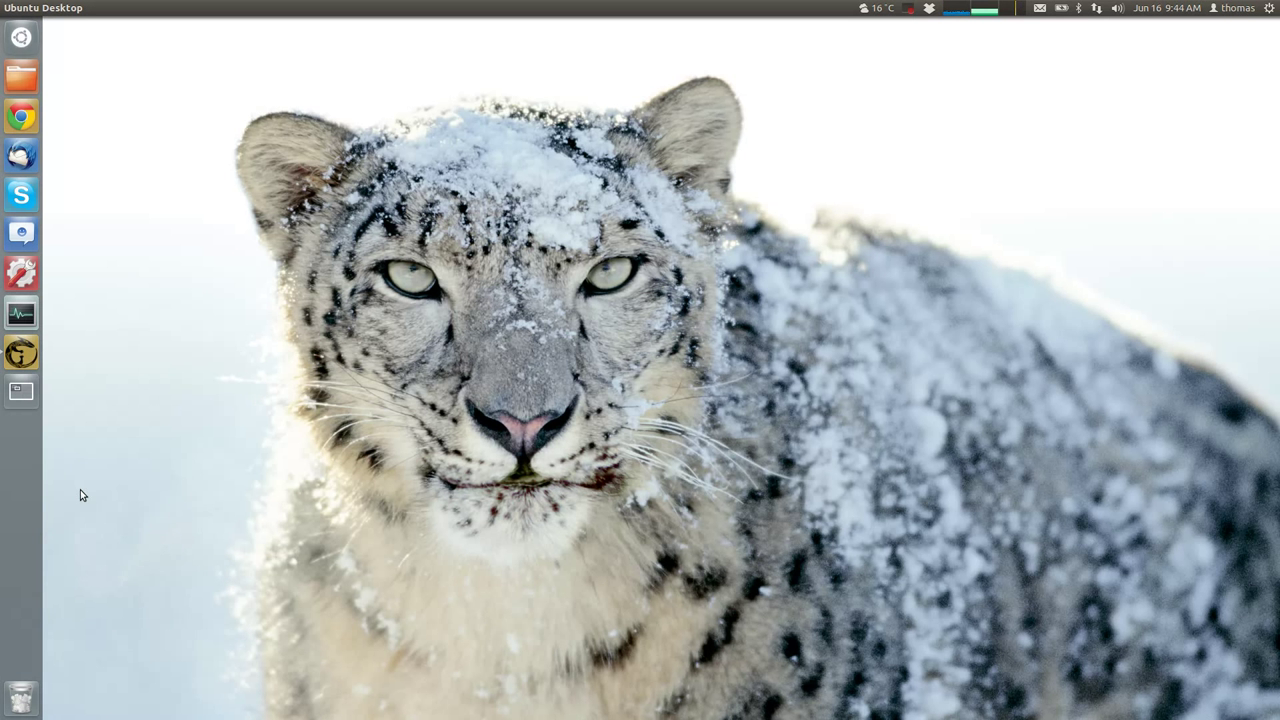
{"action": "right_click", "coordinate": [24, 360]}
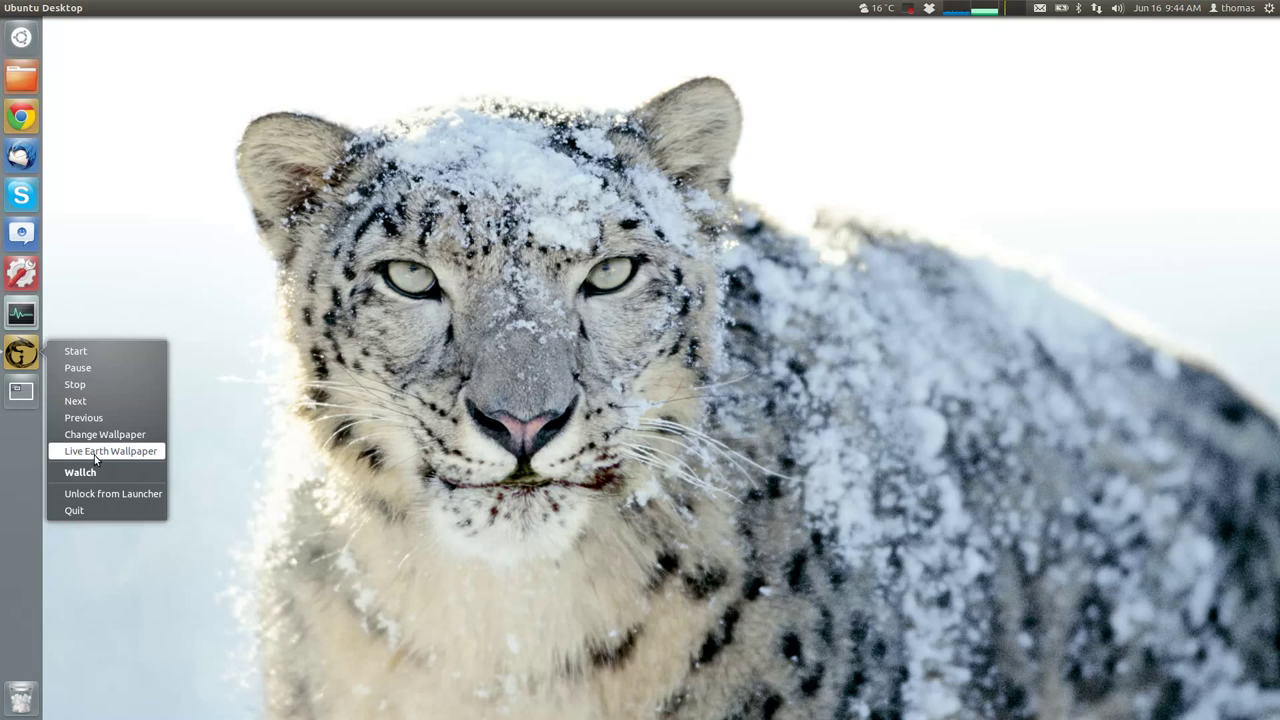
Switch the wallpaper to the Live Earth day-and-night world map, then check Wallch's launcher quicklist.
{"action": "left_click", "coordinate": [96, 452]}
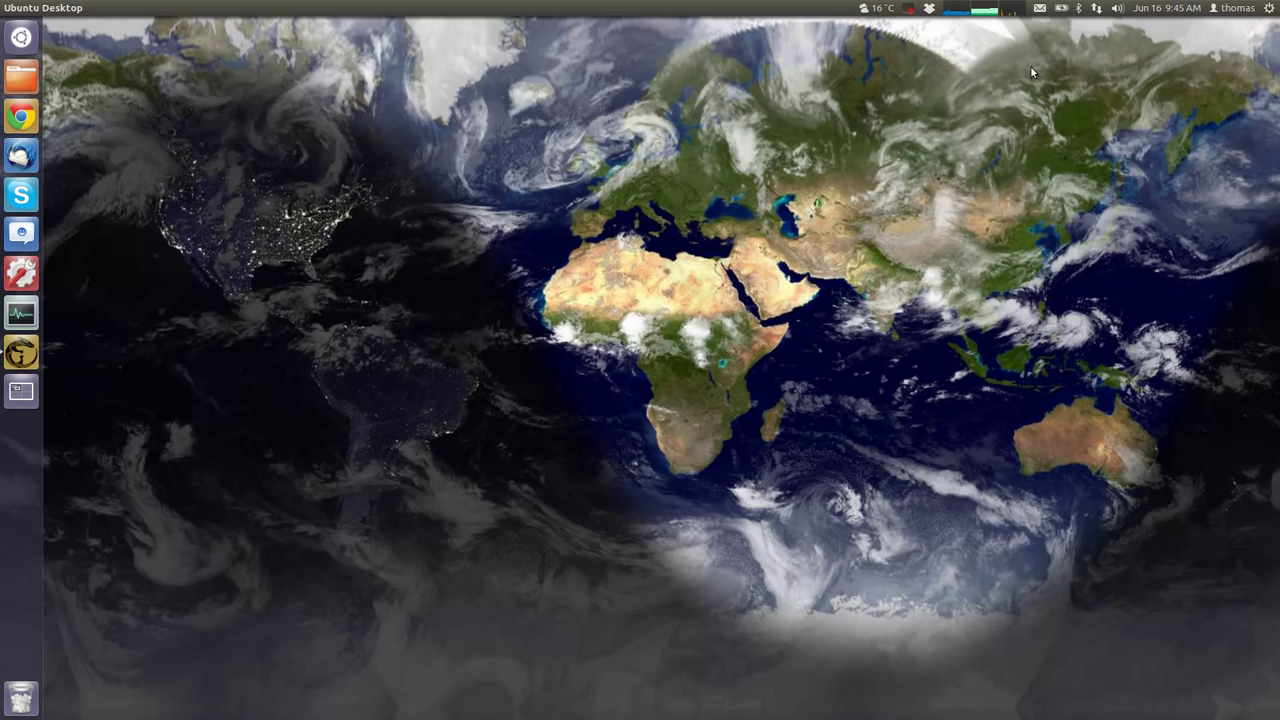
{"action": "right_click", "coordinate": [22, 357]}
{"action": "left_click", "coordinate": [60, 352]}
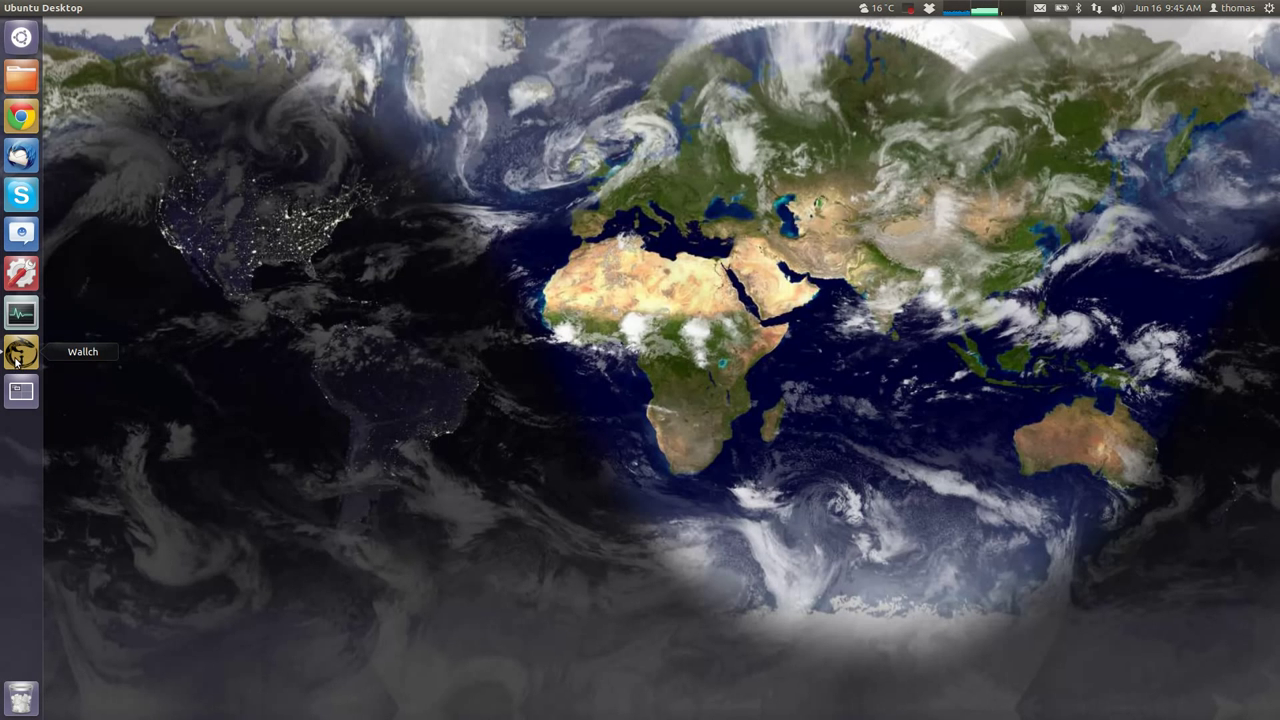
{"action": "right_click", "coordinate": [20, 364]}
{"action": "left_click", "coordinate": [61, 357]}
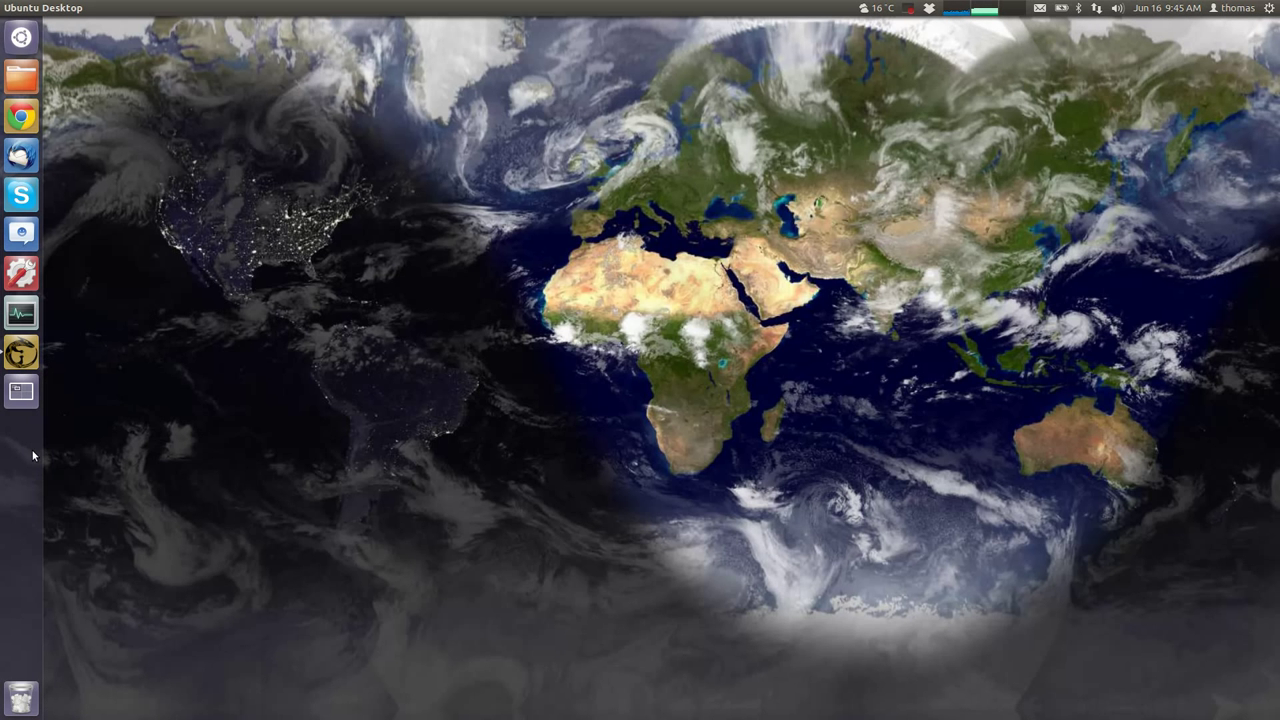
Stop and restart the 10-minute slideshow from the Wallch window so a new wallpaper appears.
{"action": "right_click", "coordinate": [22, 368]}
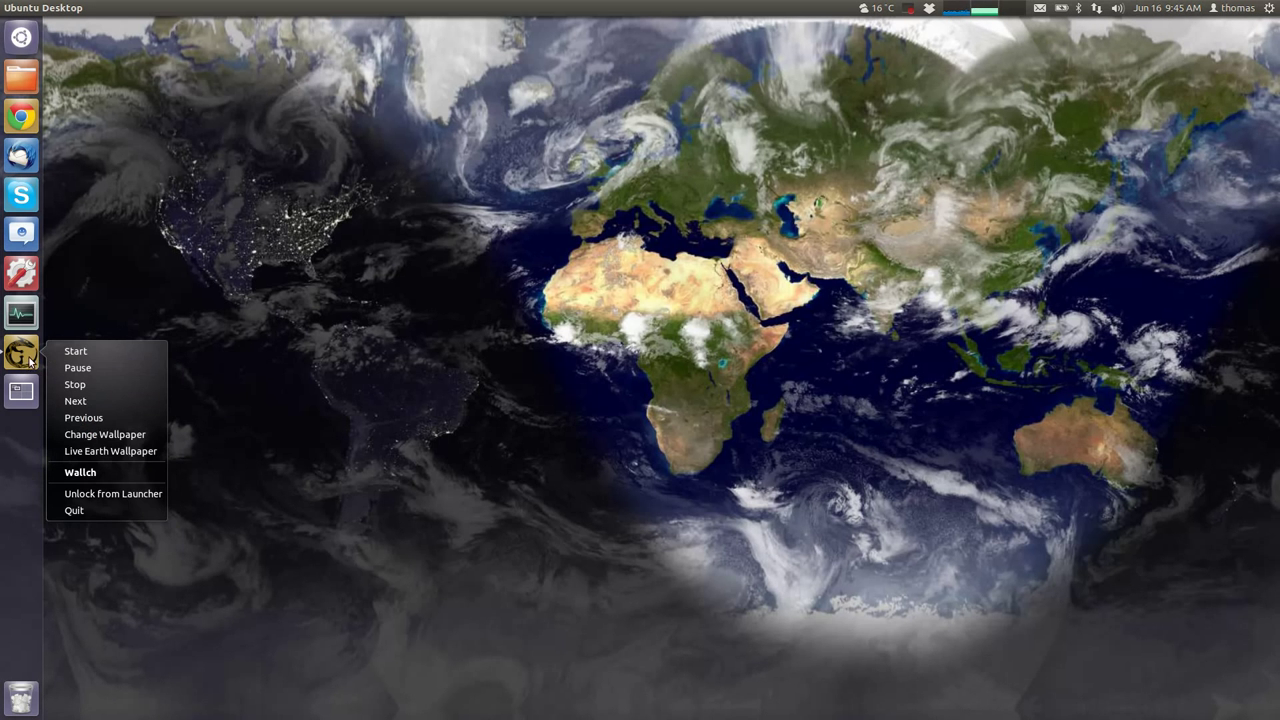
{"action": "left_click", "coordinate": [28, 358]}
{"action": "left_click", "coordinate": [528, 400]}
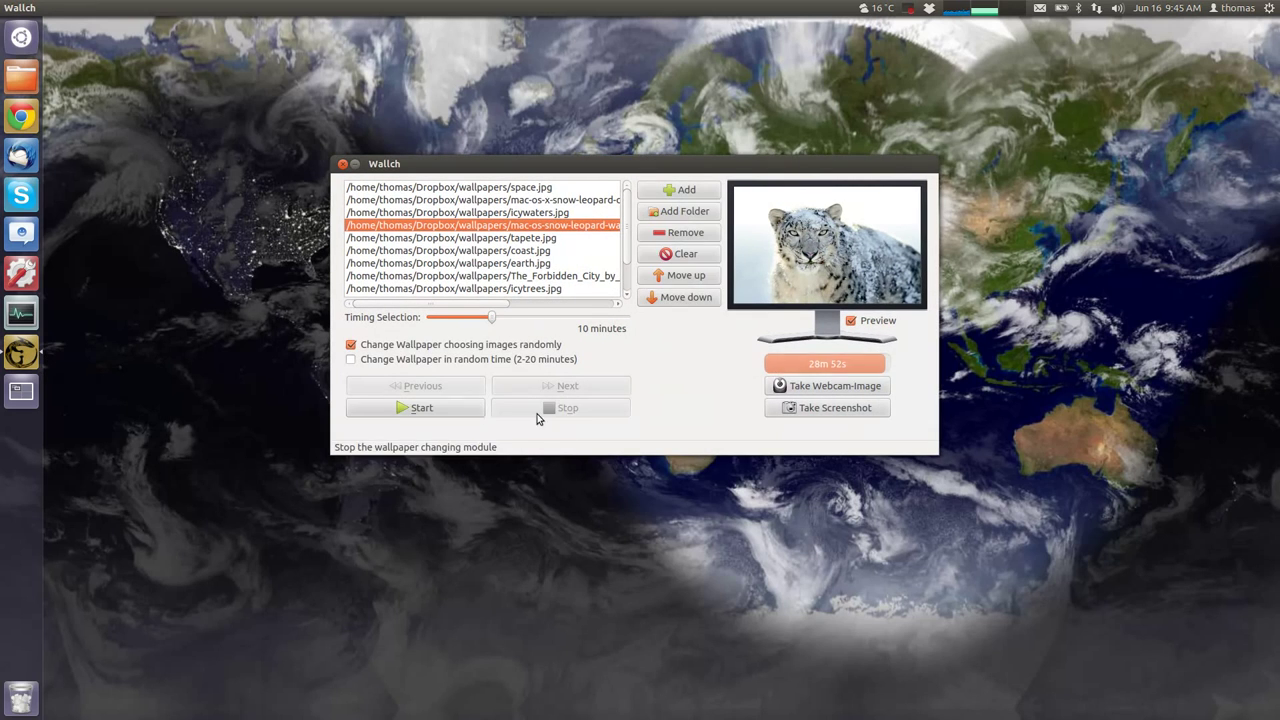
{"action": "left_click", "coordinate": [400, 408]}
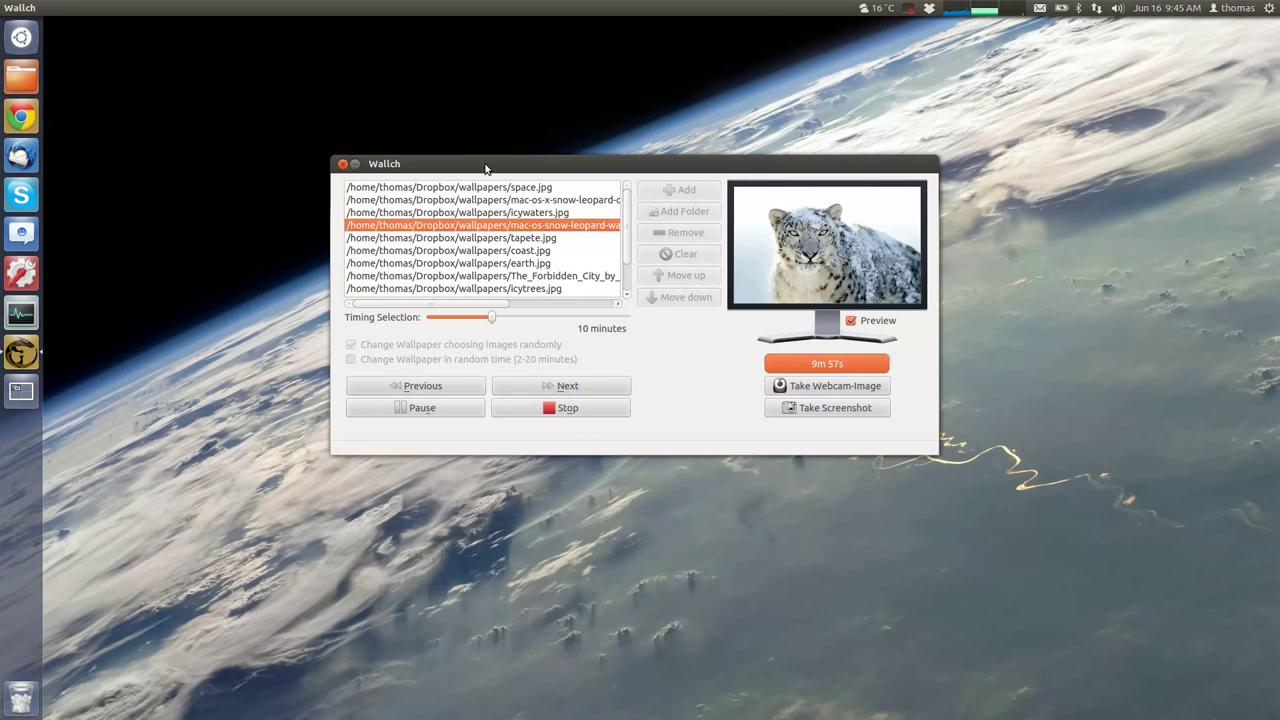
Reposition the Wallch window on screen, then minimize it.
{"action": "left_click_drag", "start_coordinate": [487, 163], "coordinate": [437, 90]}
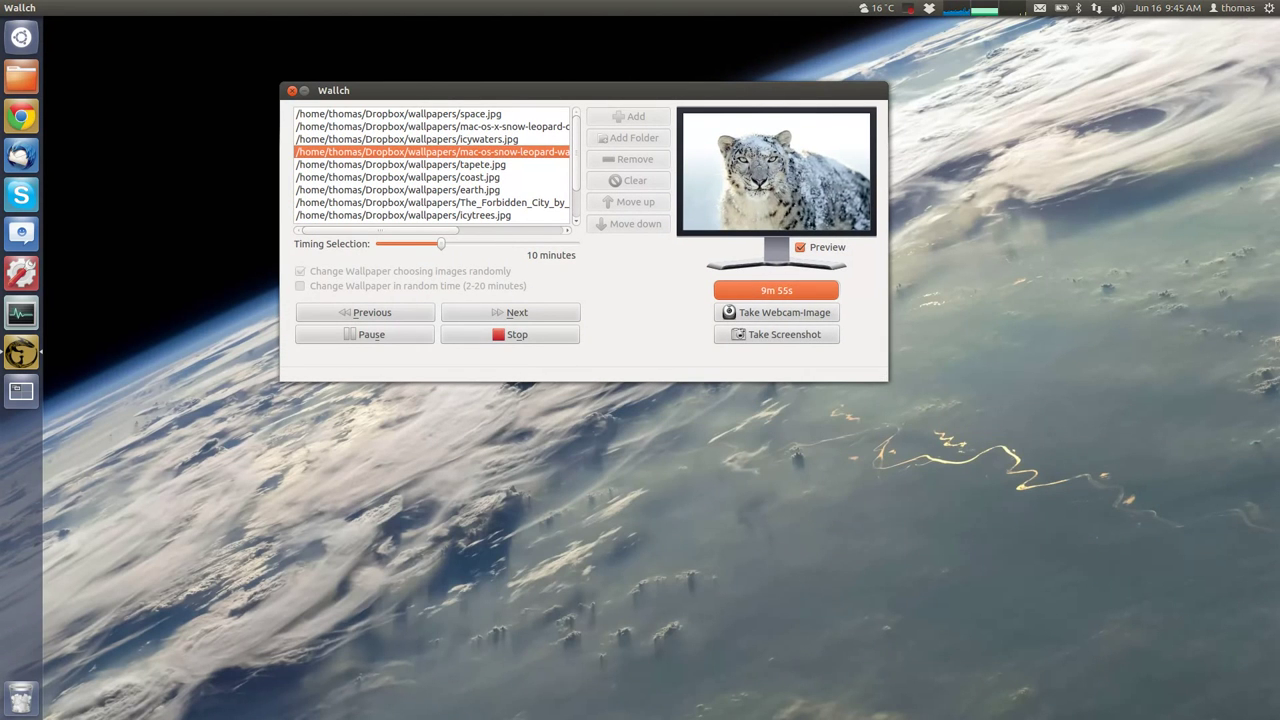
{"action": "right_click", "coordinate": [22, 352]}
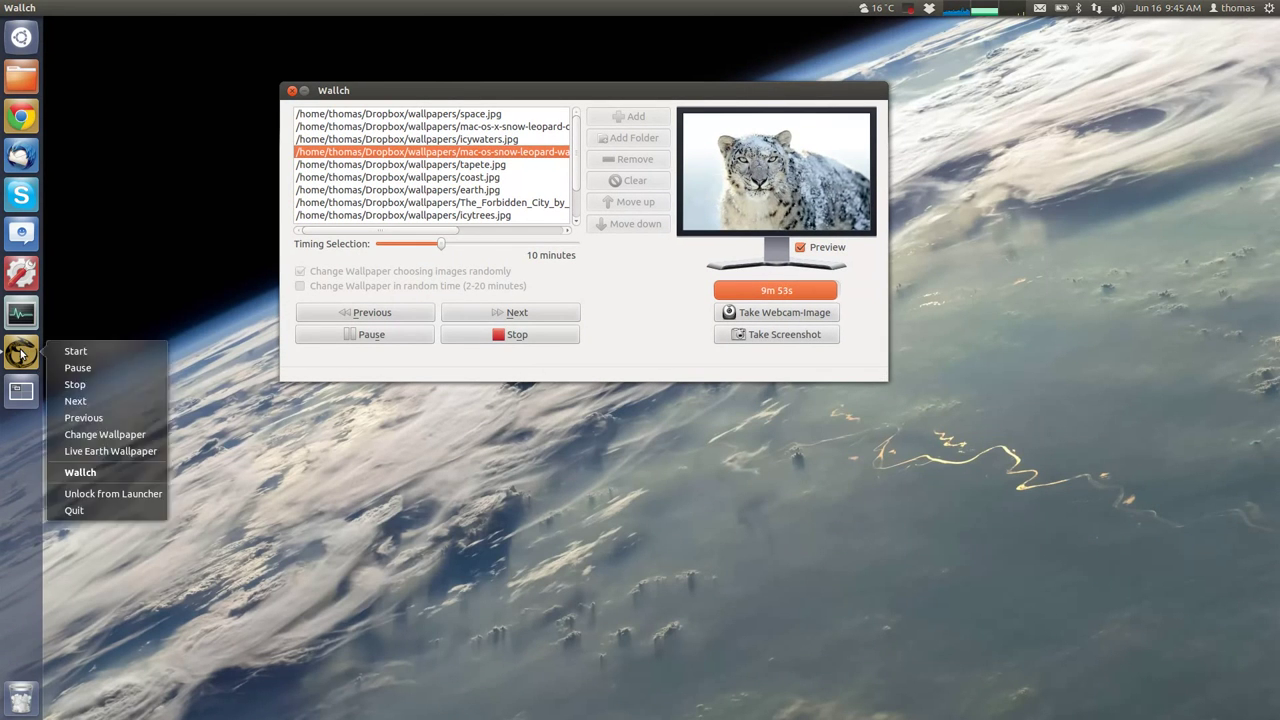
{"action": "left_click", "coordinate": [449, 93]}
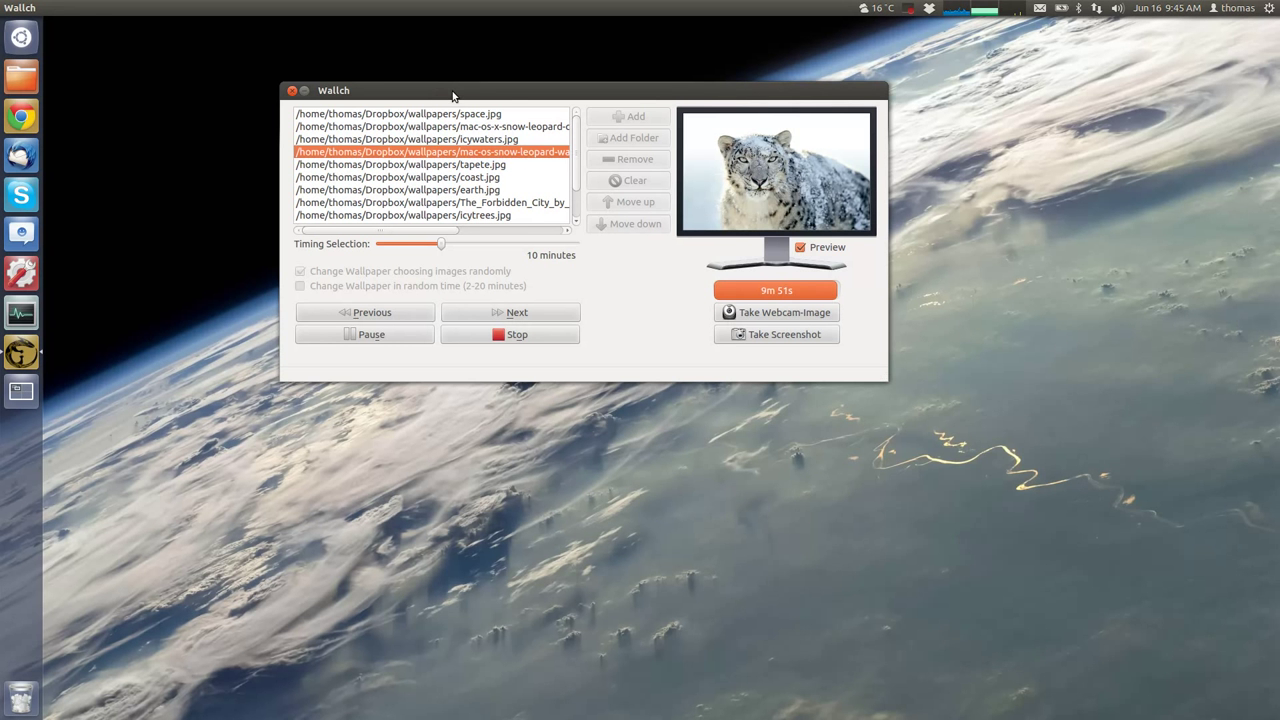
{"action": "left_click_drag", "start_coordinate": [449, 93], "coordinate": [427, 144]}
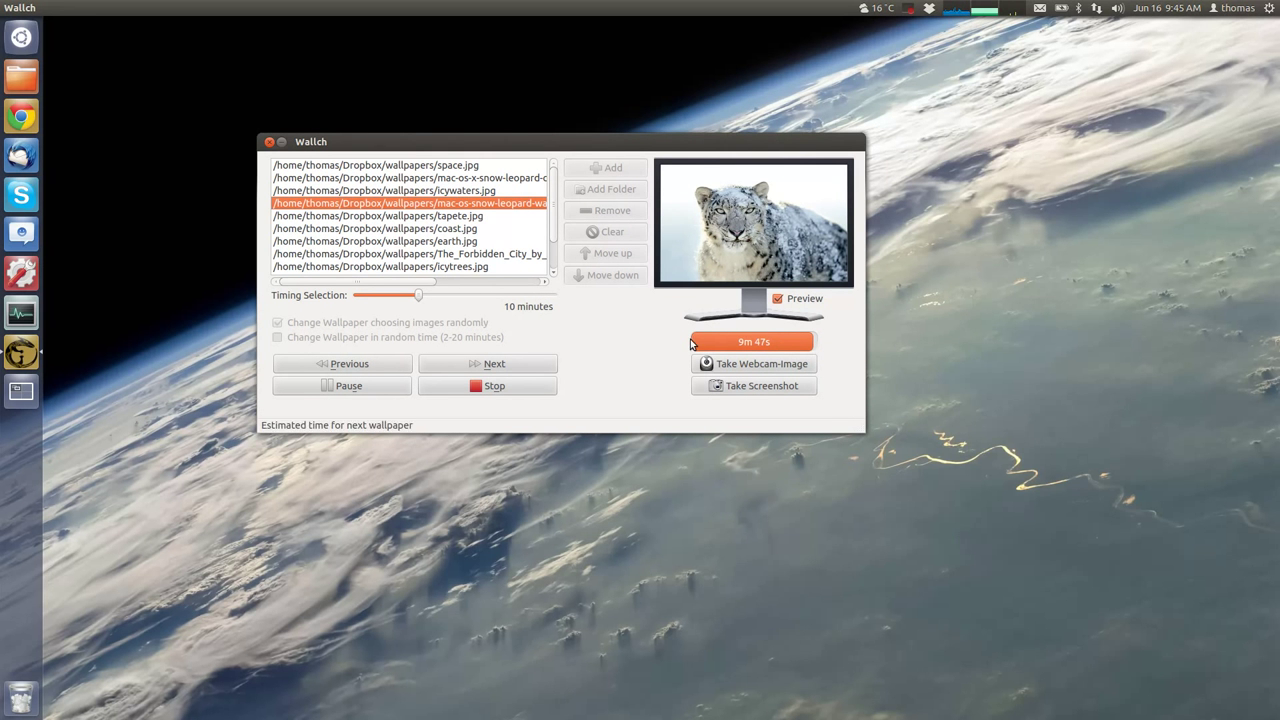
{"action": "left_click", "coordinate": [283, 142]}
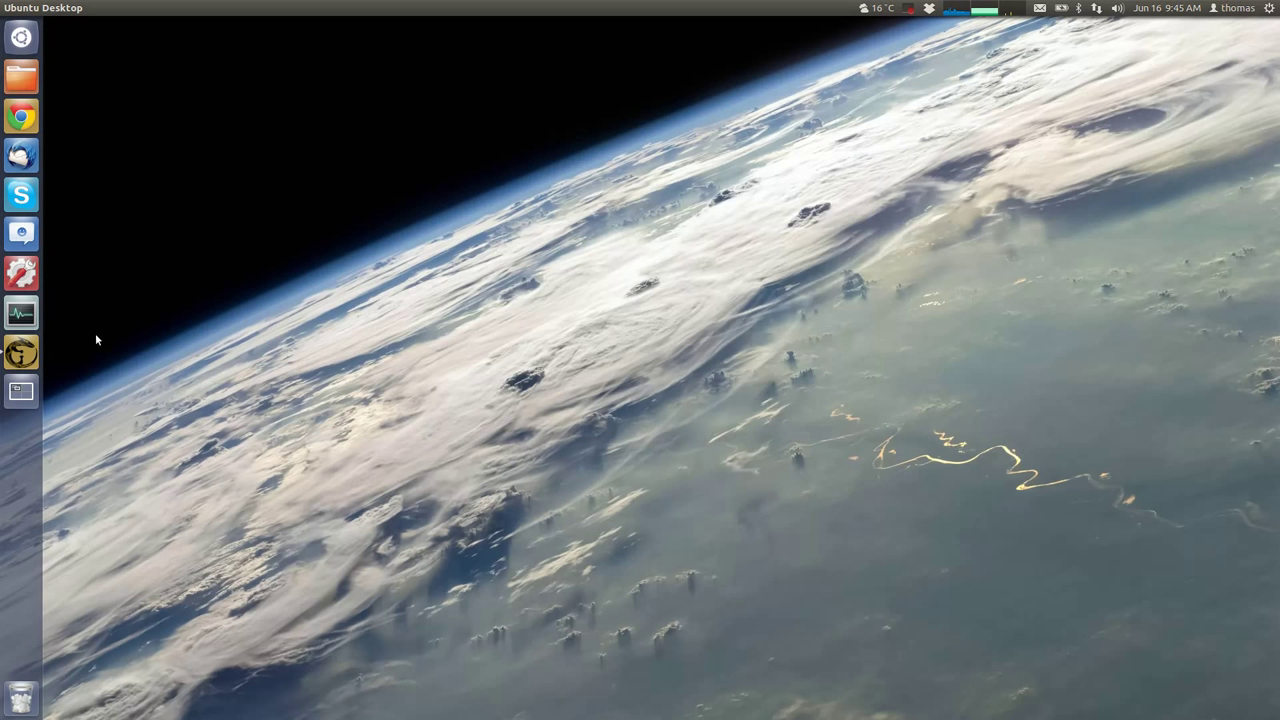
{"action": "left_click", "coordinate": [21, 352]}
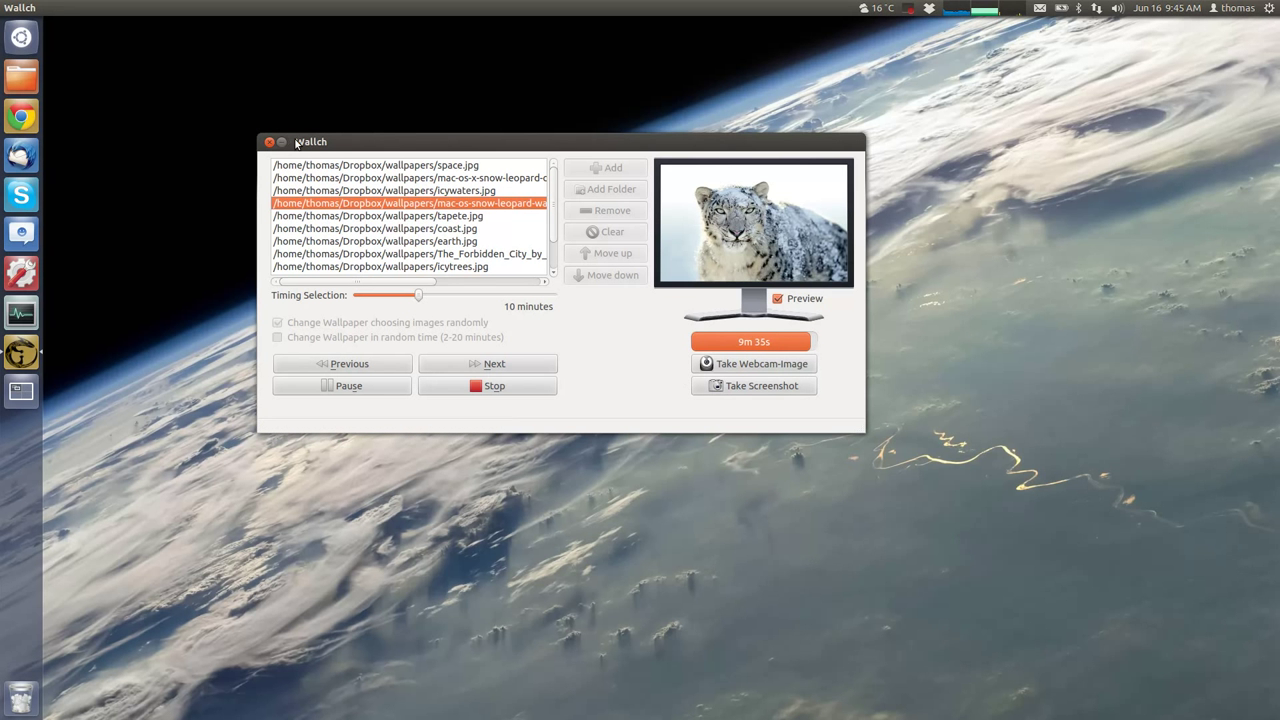
{"action": "left_click", "coordinate": [283, 143]}
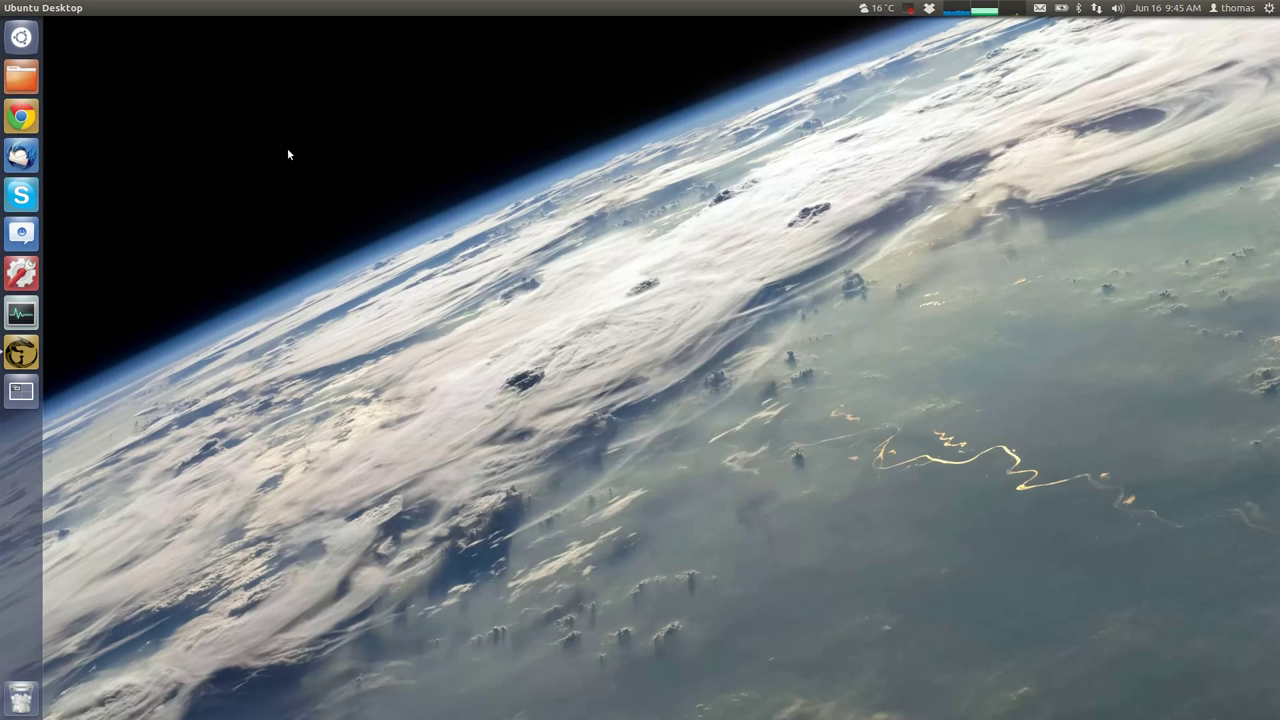